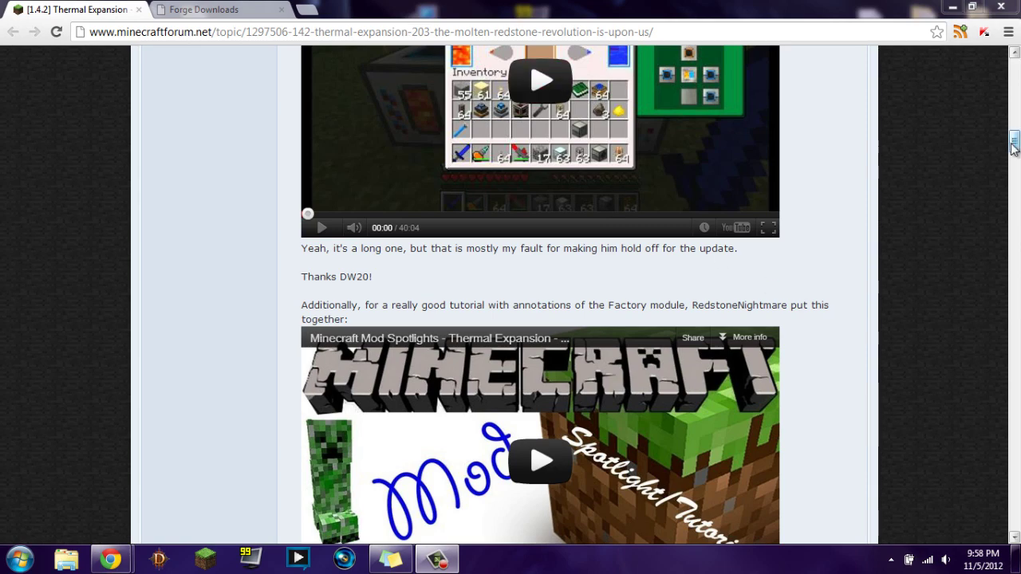
Step: Scroll the Thermal Expansion post past the videos, highlighting the fireproof wool question
{"action": "scroll", "coordinate": [917, 299], "scroll_direction": "down", "scroll_amount": 7}
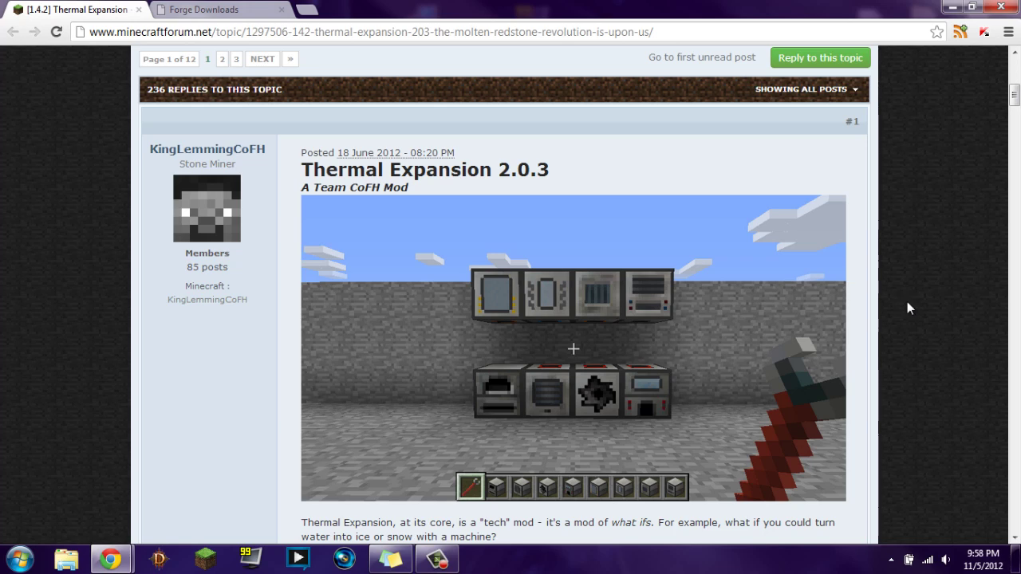
{"action": "scroll", "coordinate": [908, 302], "scroll_direction": "down", "scroll_amount": 5}
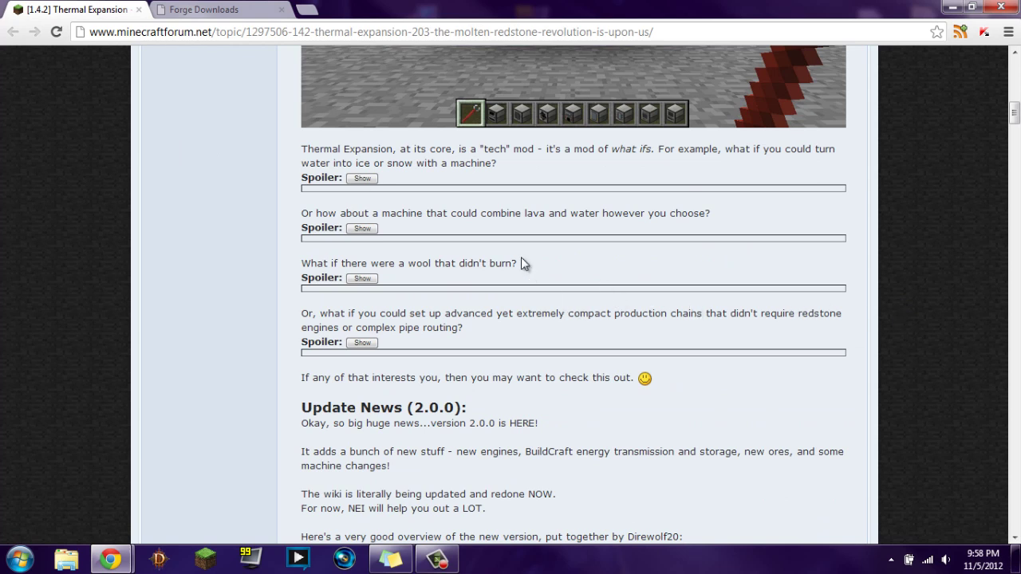
{"action": "left_click_drag", "start_coordinate": [521, 262], "coordinate": [282, 258]}
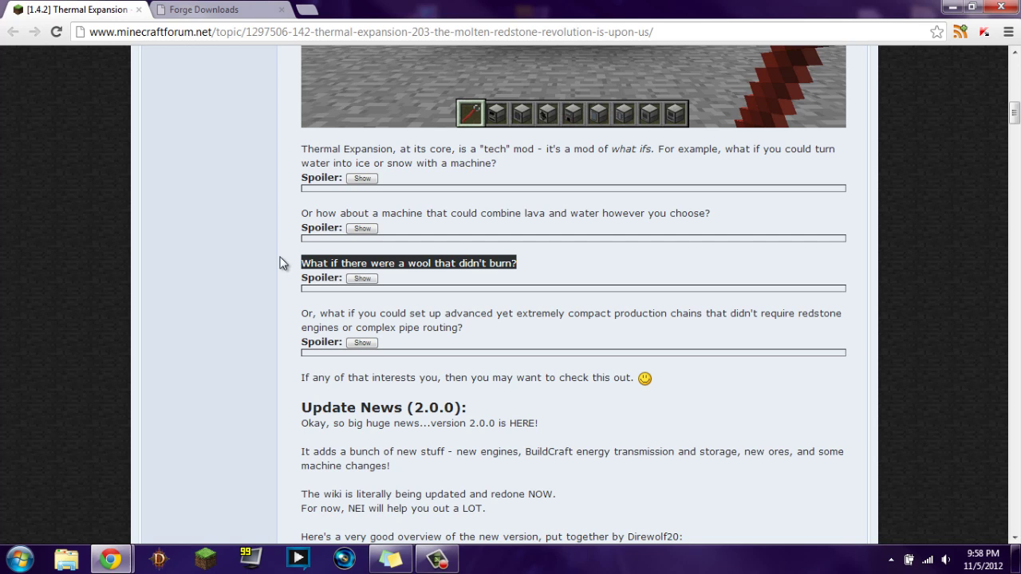
{"action": "left_click", "coordinate": [280, 265]}
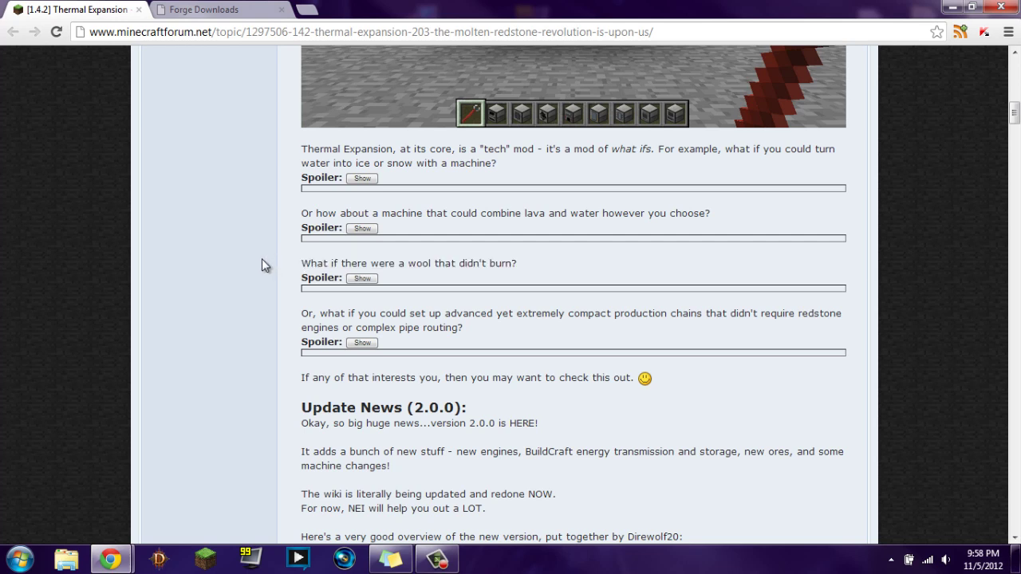
{"action": "left_click_drag", "start_coordinate": [302, 263], "coordinate": [533, 270]}
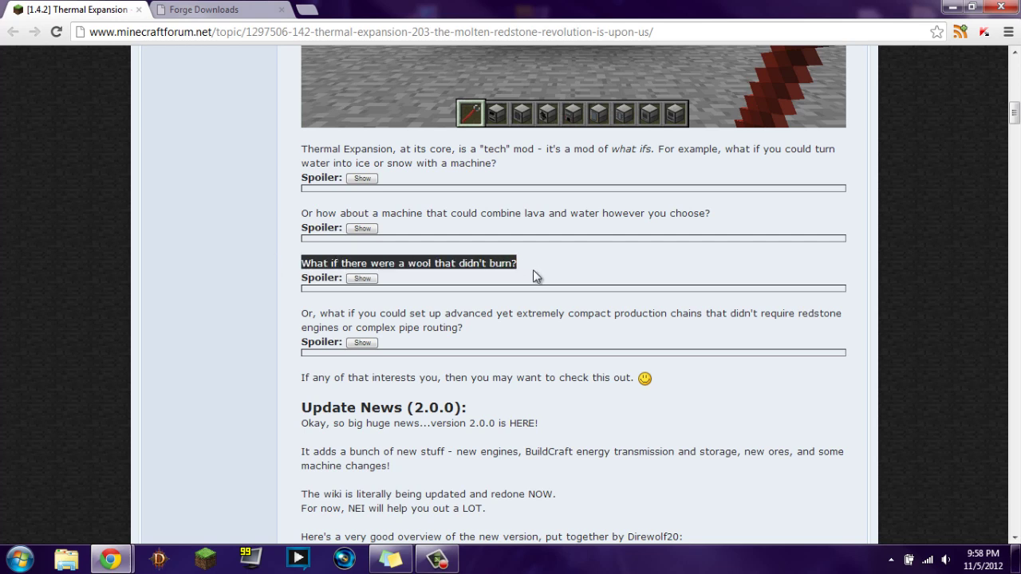
{"action": "left_click", "coordinate": [534, 275]}
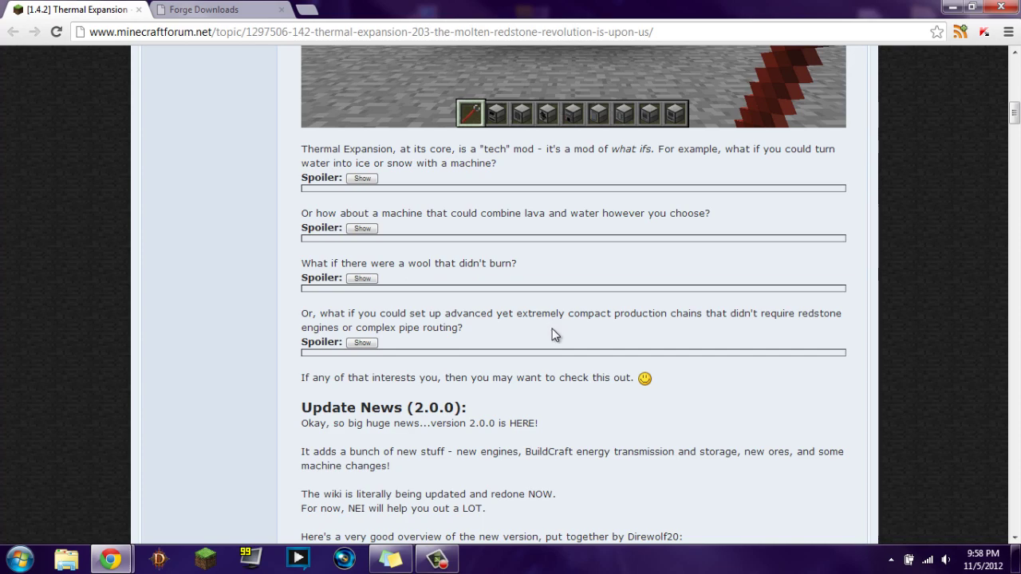
Step: Scroll on to the Downloads and Installation notes and highlight the installation instructions
{"action": "scroll", "coordinate": [551, 327], "scroll_direction": "down", "scroll_amount": 10}
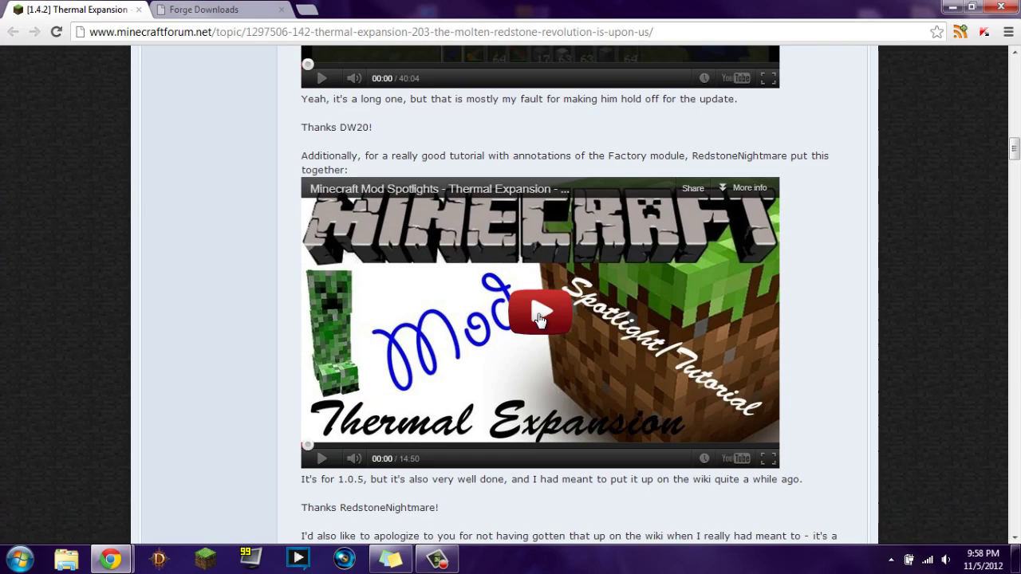
{"action": "scroll", "coordinate": [536, 315], "scroll_direction": "down", "scroll_amount": 3}
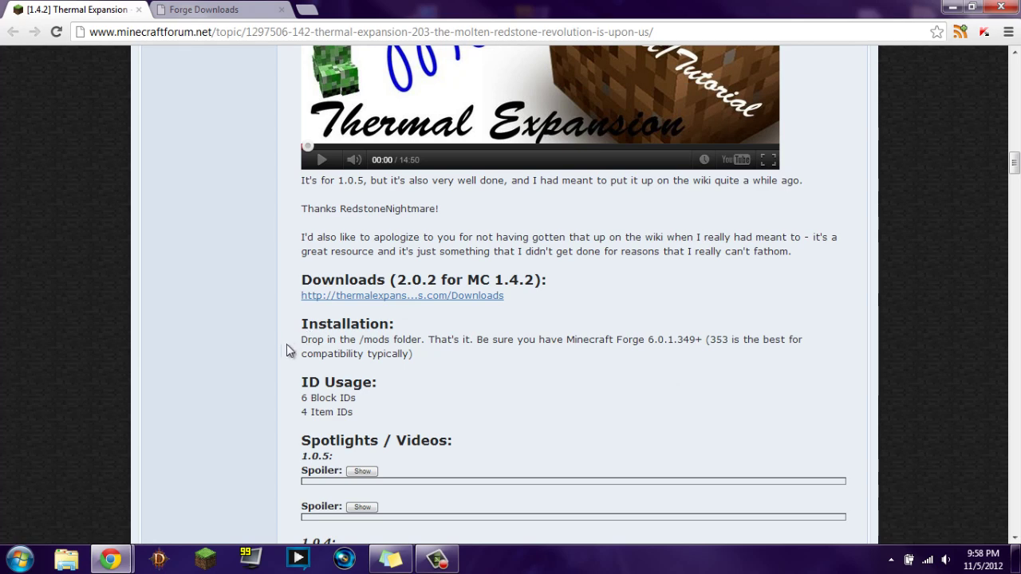
{"action": "left_click_drag", "start_coordinate": [302, 338], "coordinate": [449, 365]}
{"action": "left_click", "coordinate": [463, 363]}
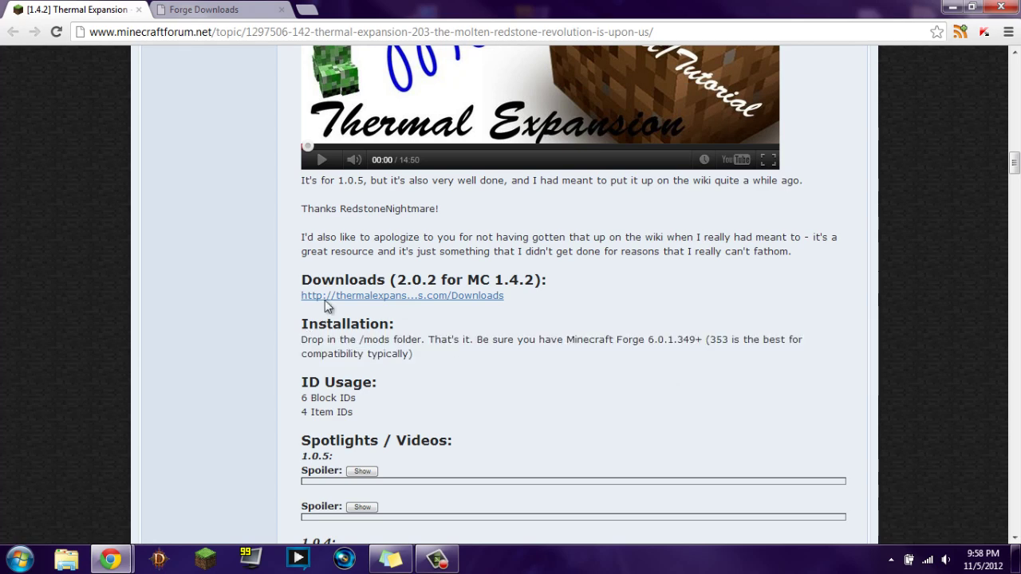
Step: On the Forge Downloads page, mark build 6.0.1.355 in the build list as the one to use
{"action": "left_click", "coordinate": [226, 9]}
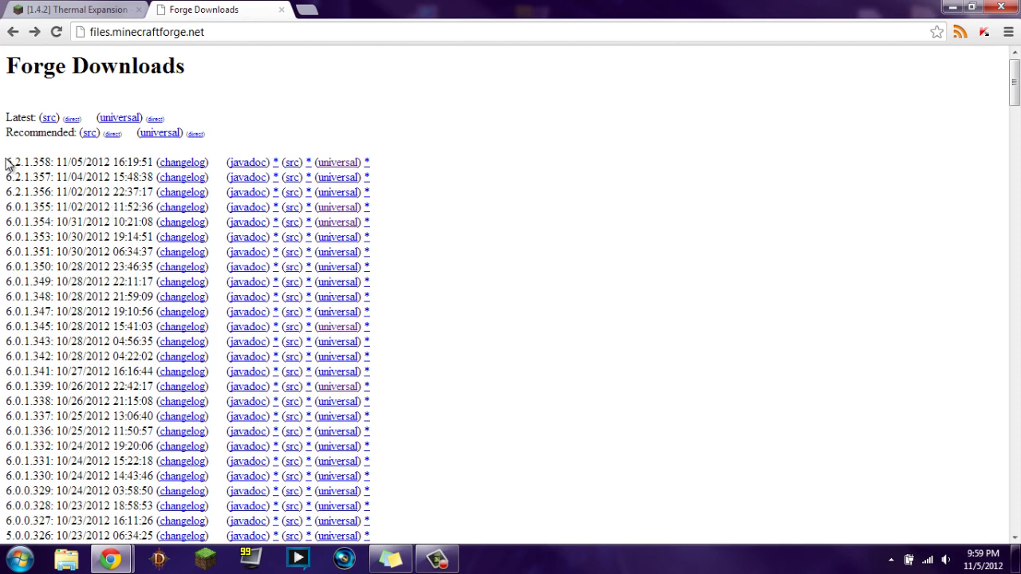
{"action": "left_click_drag", "start_coordinate": [5, 163], "coordinate": [403, 162]}
{"action": "left_click", "coordinate": [460, 198]}
{"action": "left_click_drag", "start_coordinate": [6, 194], "coordinate": [55, 193]}
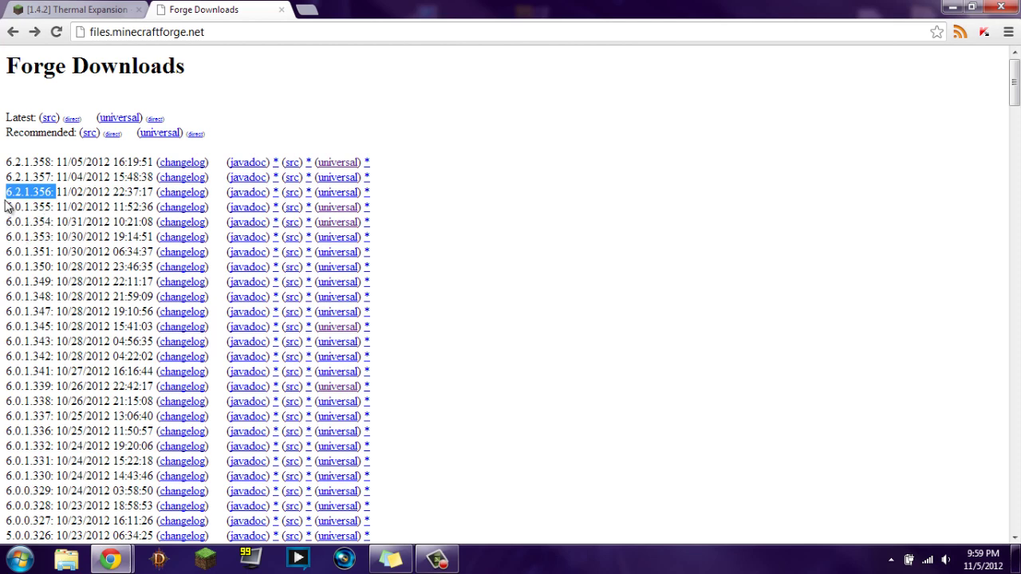
{"action": "left_click_drag", "start_coordinate": [6, 207], "coordinate": [52, 209]}
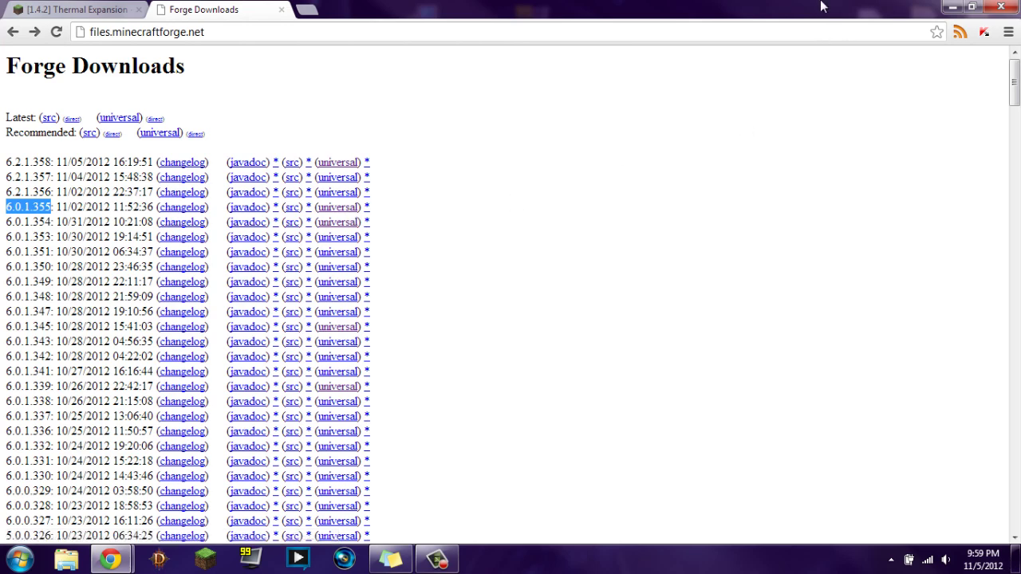
{"action": "double_click", "coordinate": [425, 8]}
Step: Show the desktop and point out the downloaded Forge and Thermal Expansion archives
{"action": "key", "text": "super+d"}
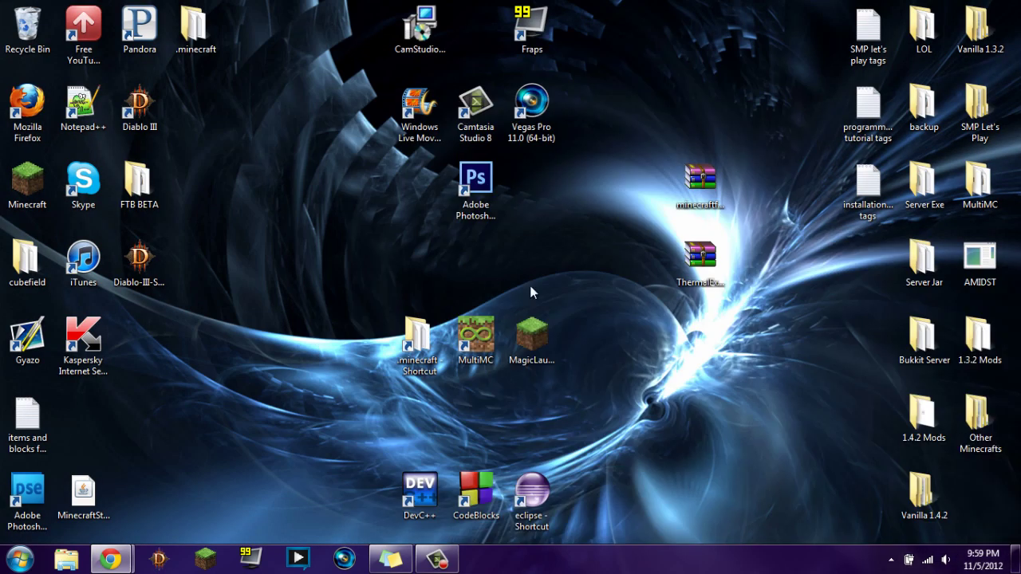
{"action": "left_click_drag", "start_coordinate": [741, 345], "coordinate": [672, 145]}
{"action": "left_click", "coordinate": [701, 184]}
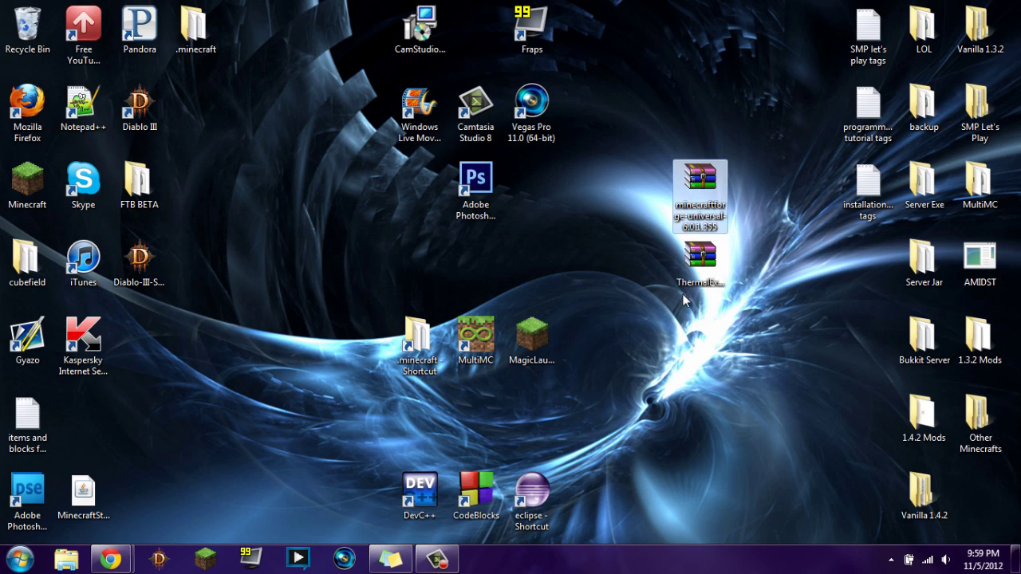
{"action": "left_click", "coordinate": [710, 262]}
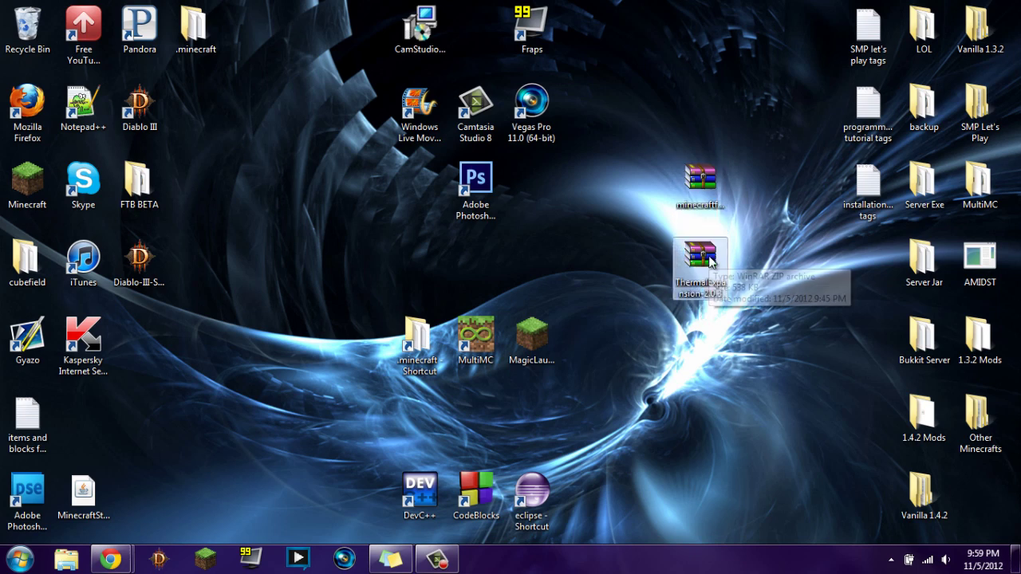
{"action": "left_click", "coordinate": [711, 346]}
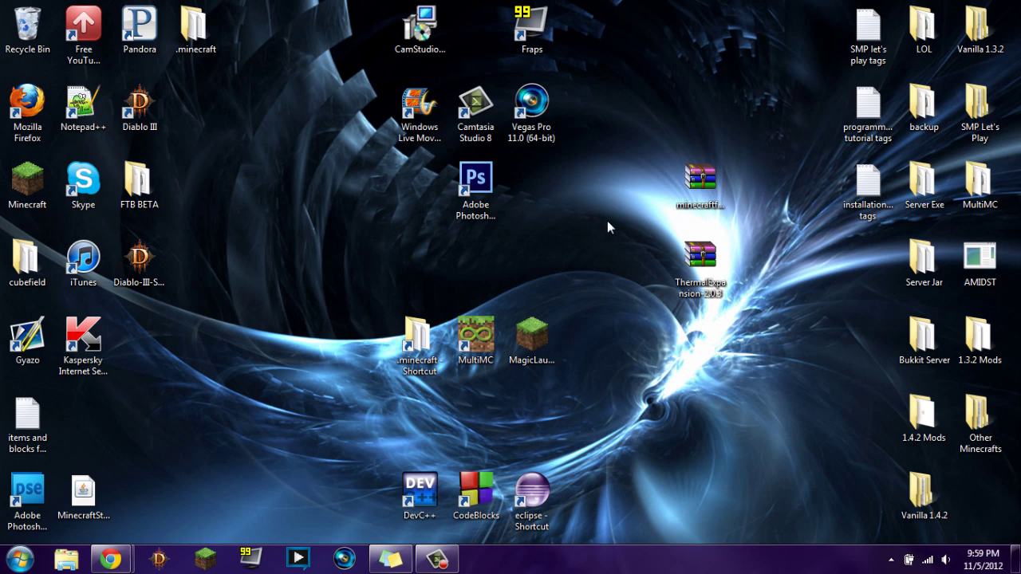
Step: Point out the .minecraft shortcut, MultiMC and MagicLauncher_1.0.0 icons on the desktop
{"action": "left_click_drag", "start_coordinate": [602, 399], "coordinate": [367, 287]}
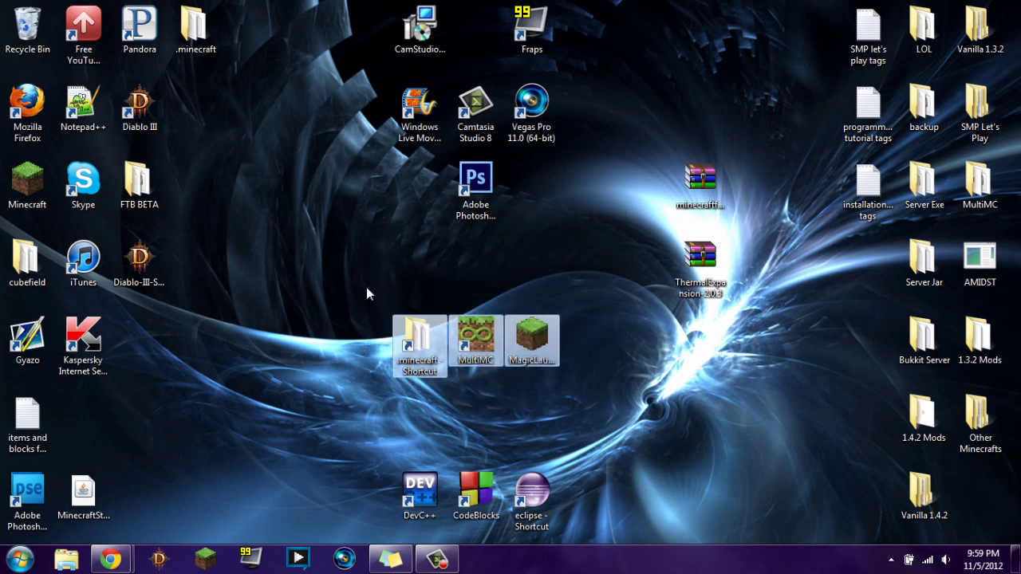
{"action": "left_click", "coordinate": [427, 339]}
{"action": "left_click", "coordinate": [476, 339]}
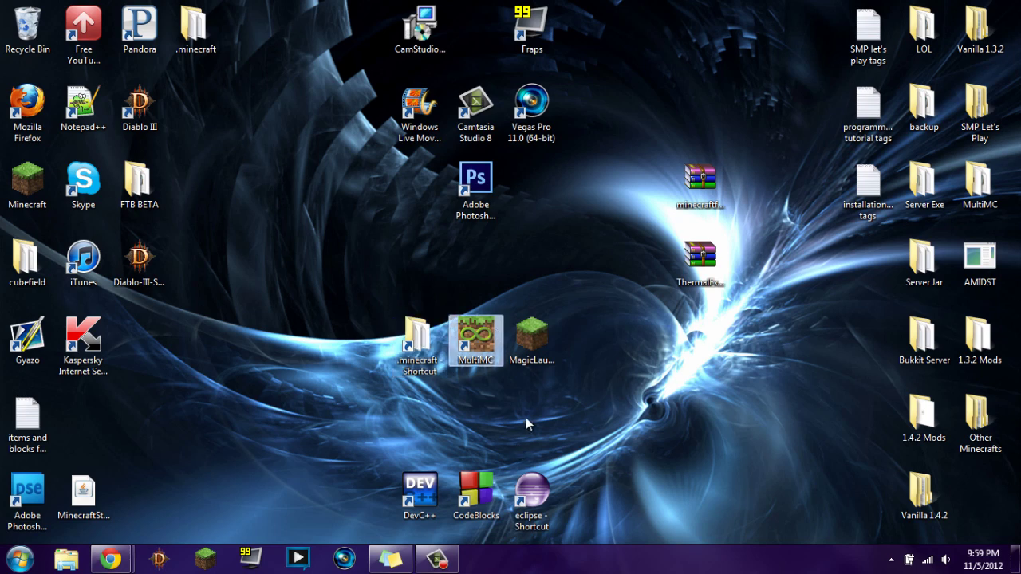
{"action": "left_click", "coordinate": [530, 351]}
{"action": "left_click_drag", "start_coordinate": [610, 385], "coordinate": [349, 302]}
{"action": "left_click", "coordinate": [349, 302]}
{"action": "left_click_drag", "start_coordinate": [376, 411], "coordinate": [599, 277]}
{"action": "left_click", "coordinate": [401, 386]}
{"action": "left_click_drag", "start_coordinate": [388, 400], "coordinate": [571, 283]}
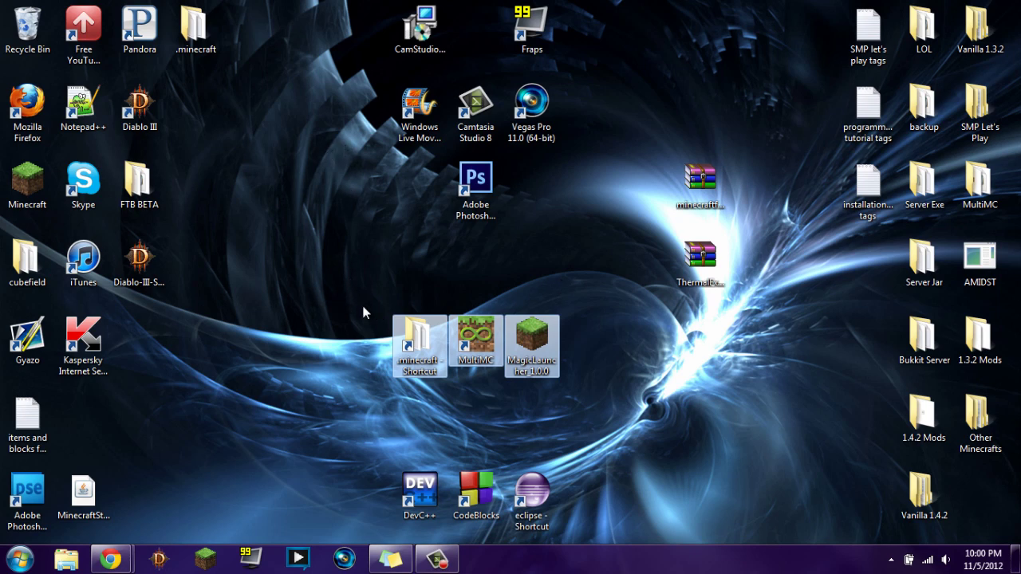
{"action": "left_click", "coordinate": [405, 355]}
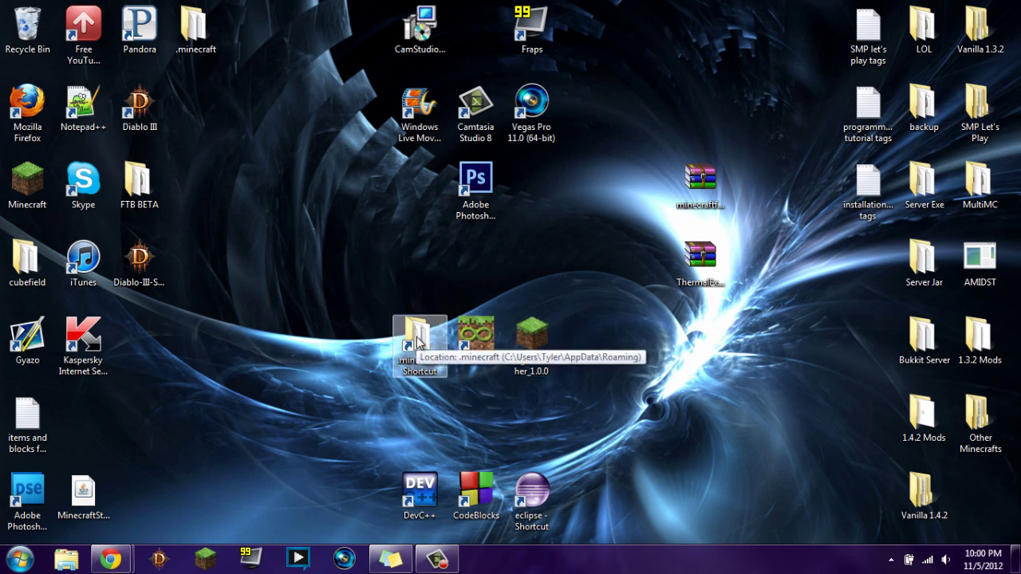
{"action": "left_click", "coordinate": [360, 301]}
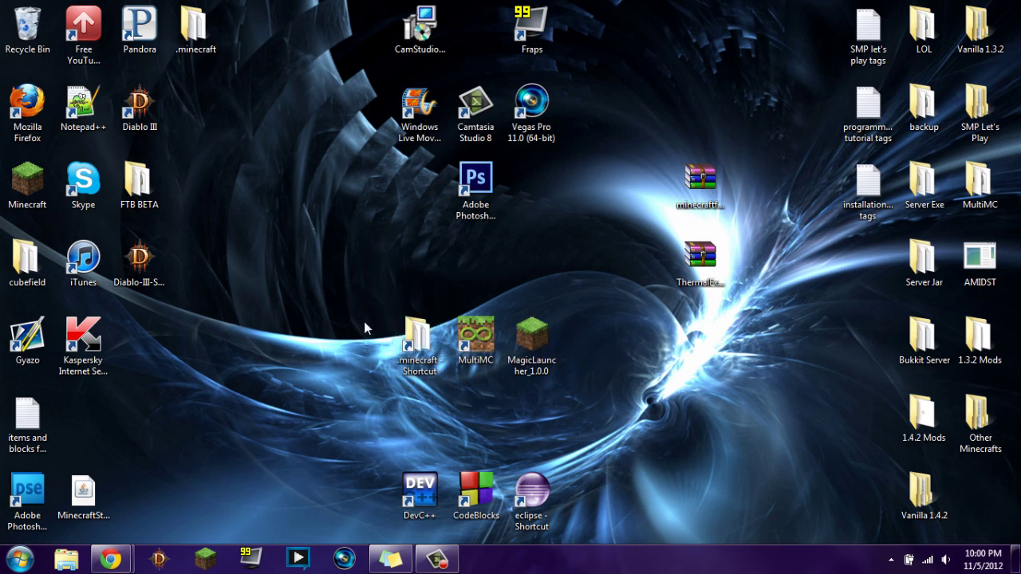
Step: Open %appdata%, look inside the .minecraft folder, then return to AppData\Roaming
{"action": "key", "text": "super"}
{"action": "type", "text": "%appdata%"}
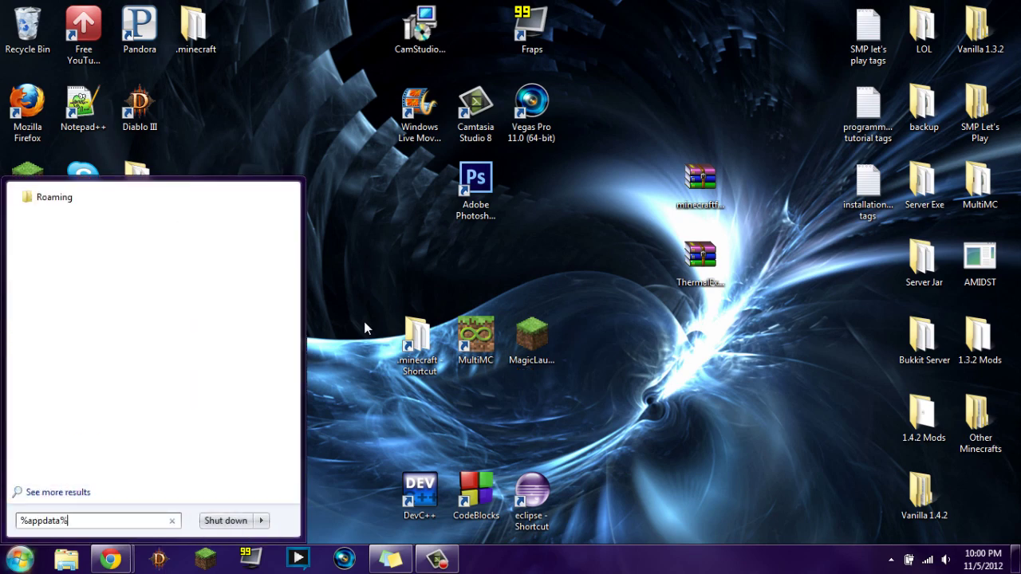
{"action": "key", "text": "Return"}
{"action": "left_click_drag", "start_coordinate": [665, 151], "coordinate": [350, 94]}
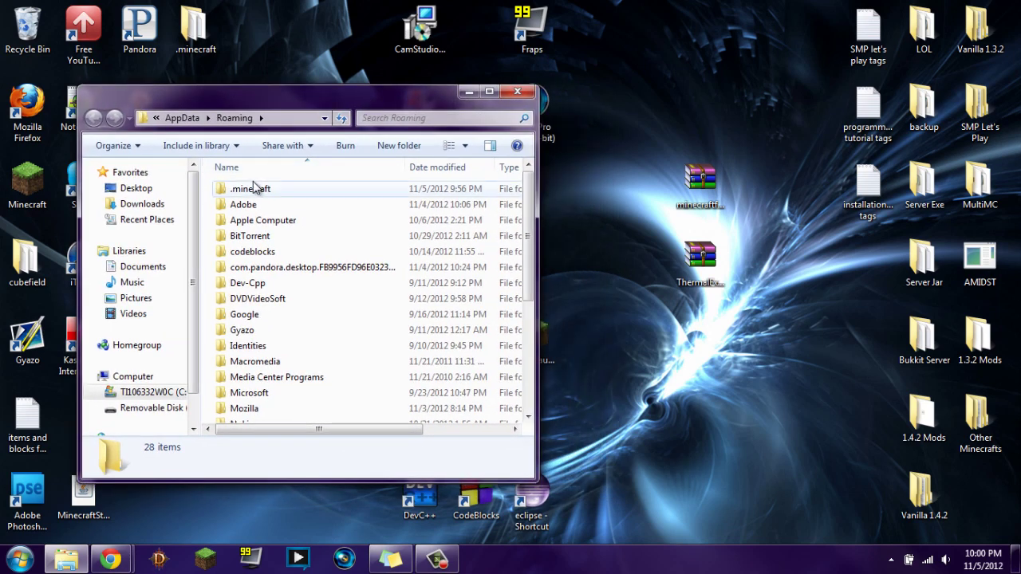
{"action": "left_click", "coordinate": [251, 192]}
{"action": "double_click", "coordinate": [251, 192]}
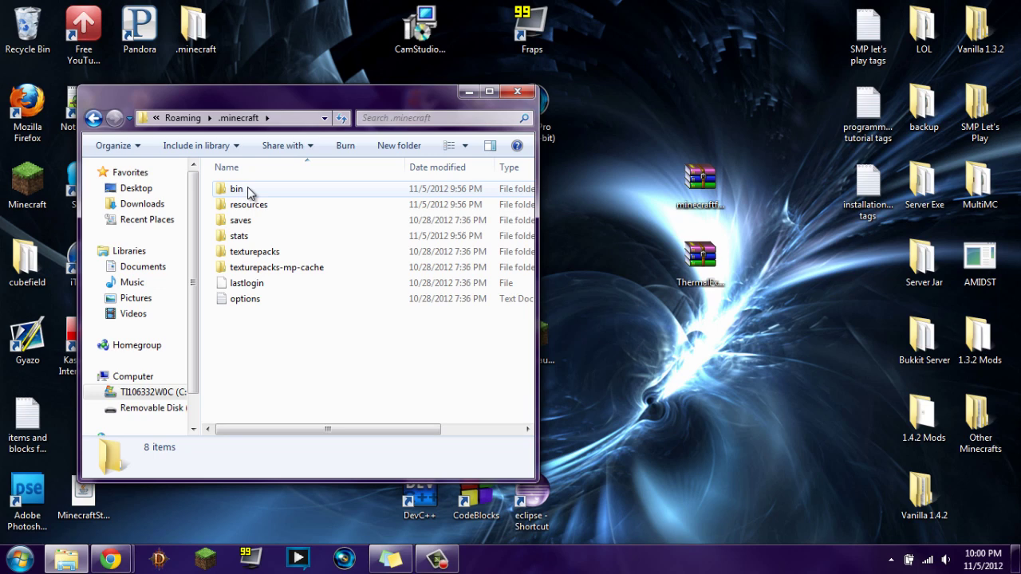
{"action": "left_click", "coordinate": [182, 117]}
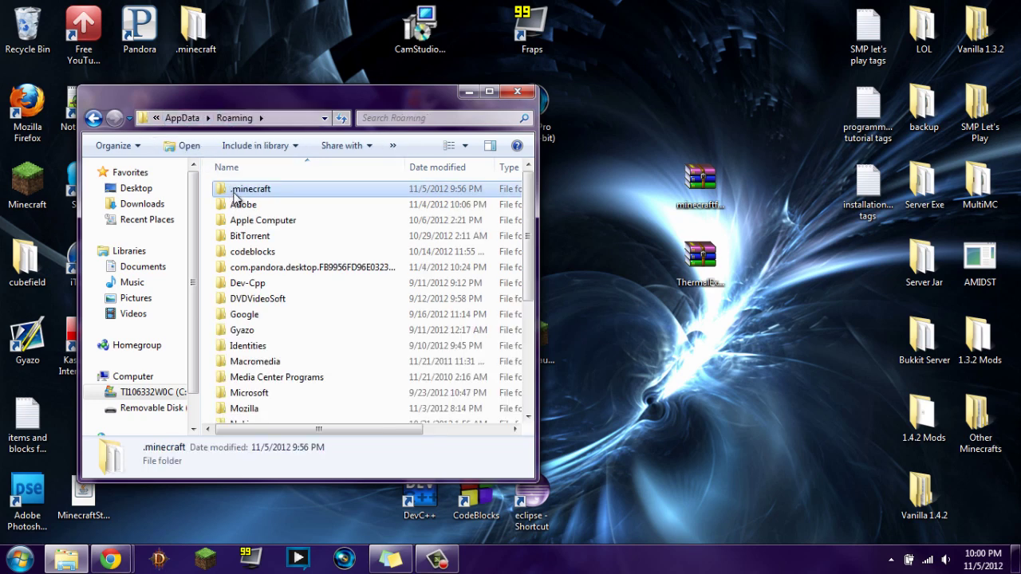
Step: Delete .minecraft, let the launcher regenerate it, then delete the regenerated folder too
{"action": "key", "text": "Delete"}
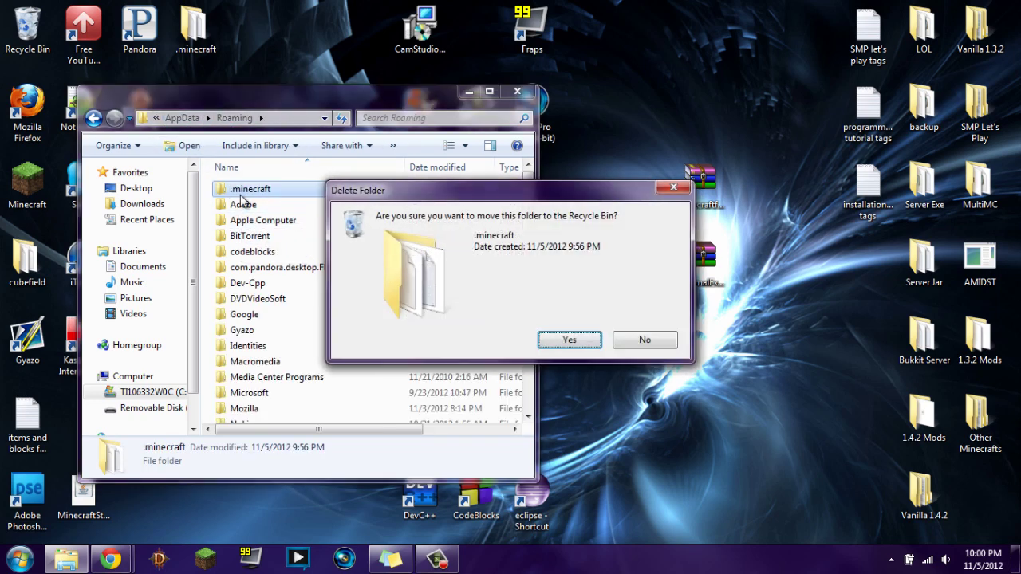
{"action": "key", "text": "Return"}
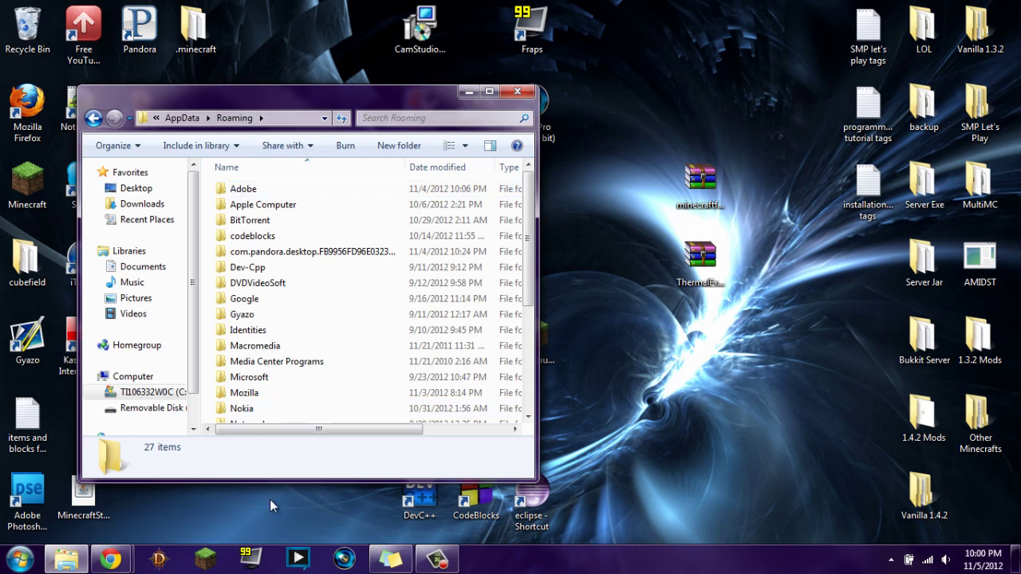
{"action": "left_click", "coordinate": [191, 555]}
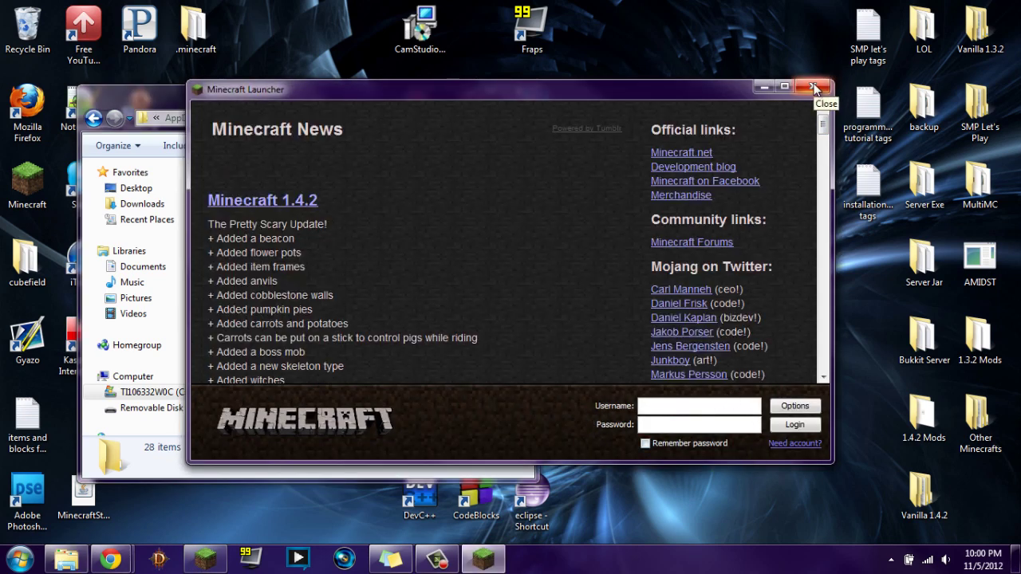
{"action": "left_click", "coordinate": [814, 87]}
{"action": "left_click", "coordinate": [270, 191]}
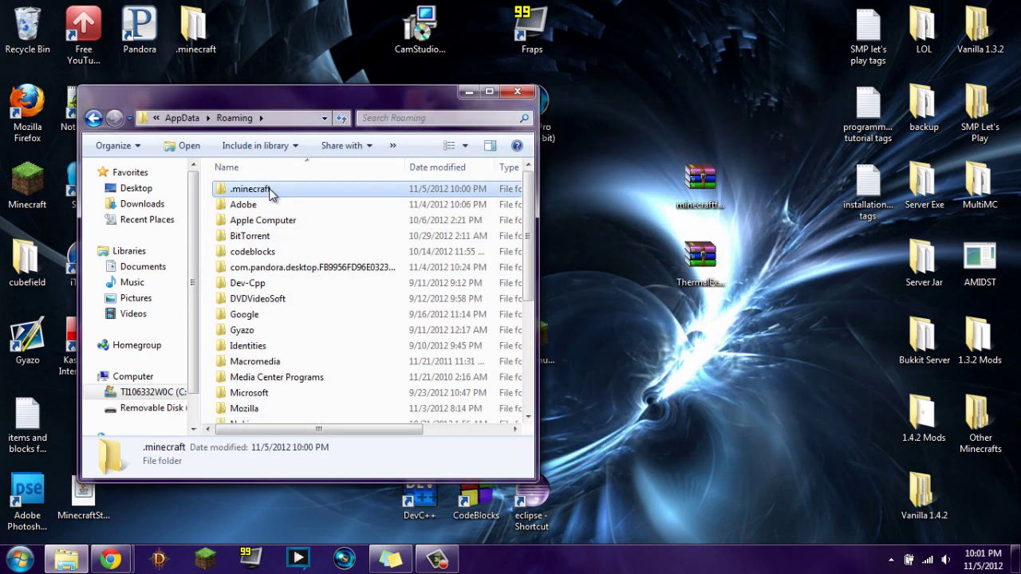
{"action": "key", "text": "Delete"}
{"action": "key", "text": "Return"}
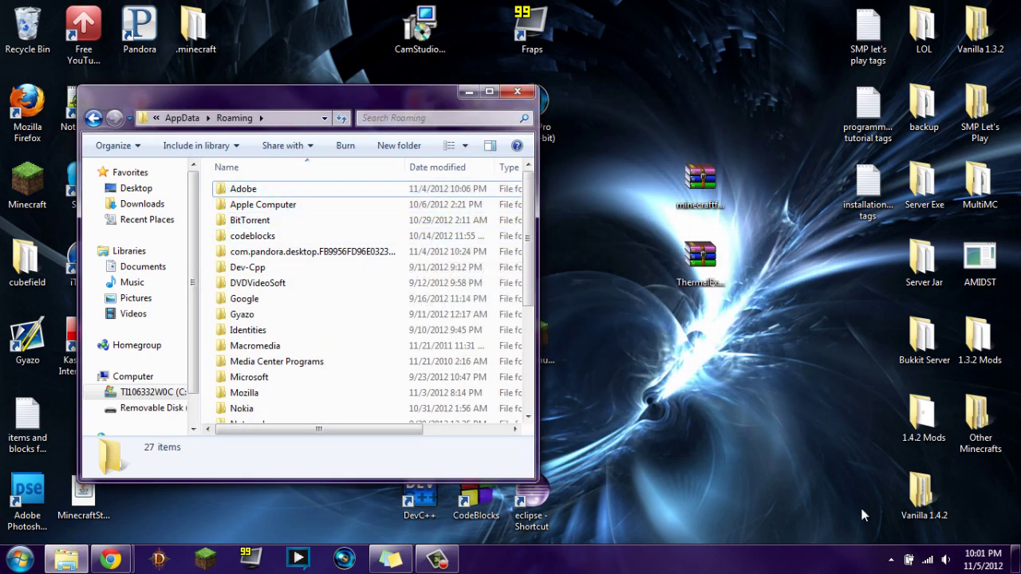
Step: Move the .minecraft folder from Vanilla 1.4.2 into Roaming
{"action": "left_click", "coordinate": [924, 494]}
{"action": "double_click", "coordinate": [924, 490]}
{"action": "left_click_drag", "start_coordinate": [359, 120], "coordinate": [509, 163]}
{"action": "left_click_drag", "start_coordinate": [422, 258], "coordinate": [311, 115]}
{"action": "left_click", "coordinate": [671, 163]}
{"action": "left_click", "coordinate": [690, 162]}
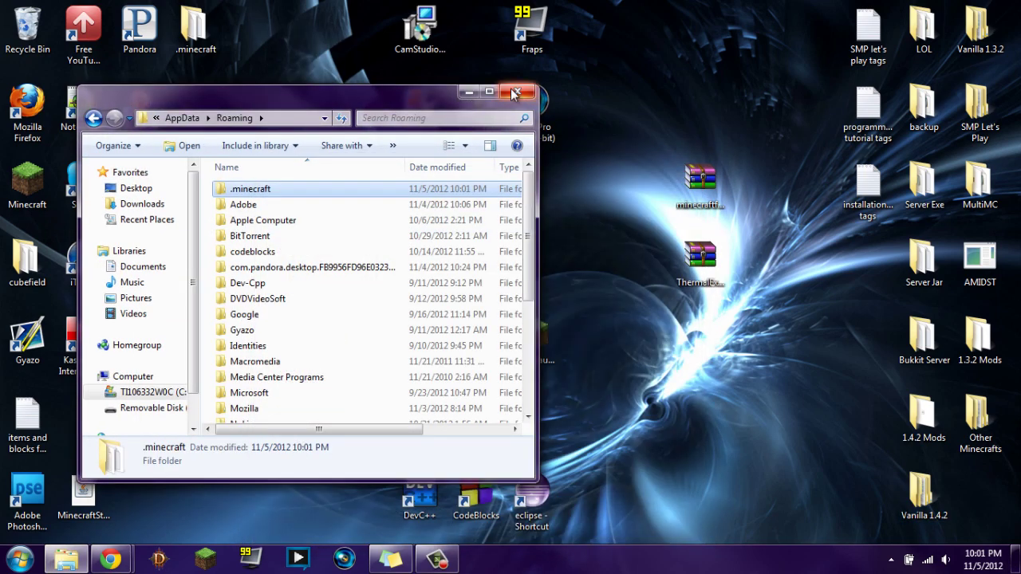
Step: Open minecraft.jar from .minecraft\bin with WinRAR
{"action": "double_click", "coordinate": [237, 189]}
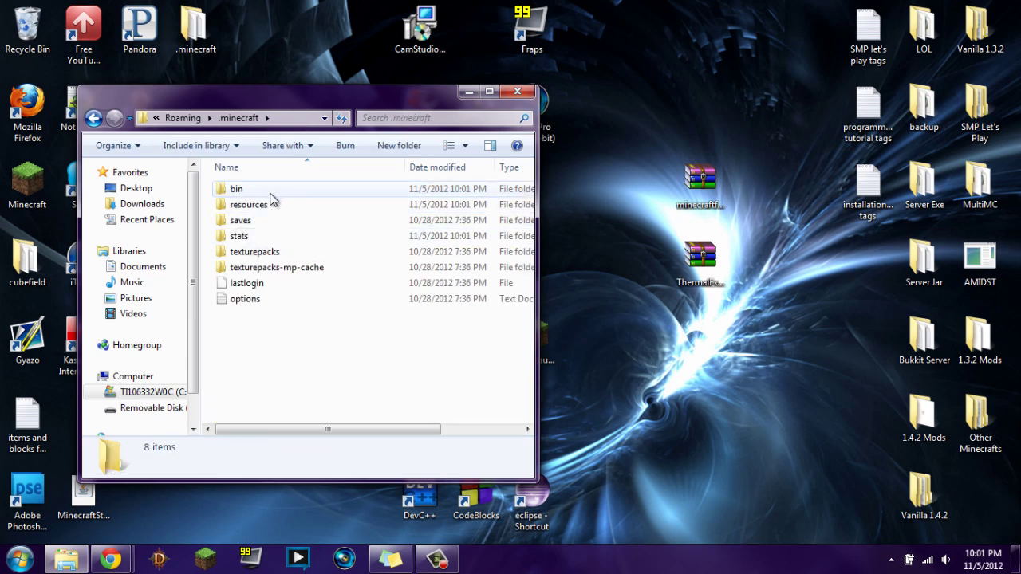
{"action": "double_click", "coordinate": [227, 191]}
{"action": "right_click", "coordinate": [224, 267]}
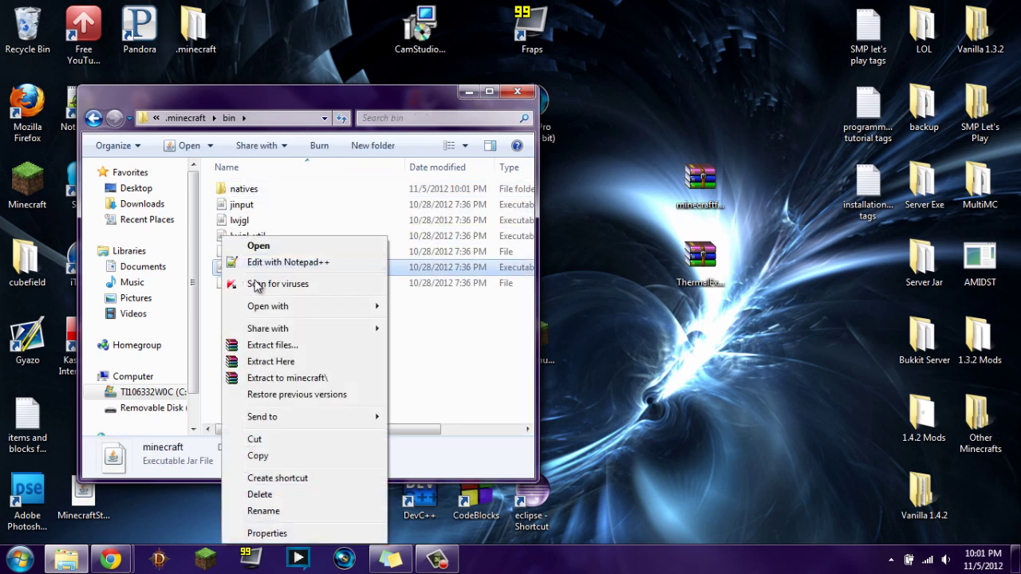
{"action": "mouse_move", "coordinate": [319, 307]}
{"action": "left_click", "coordinate": [443, 322]}
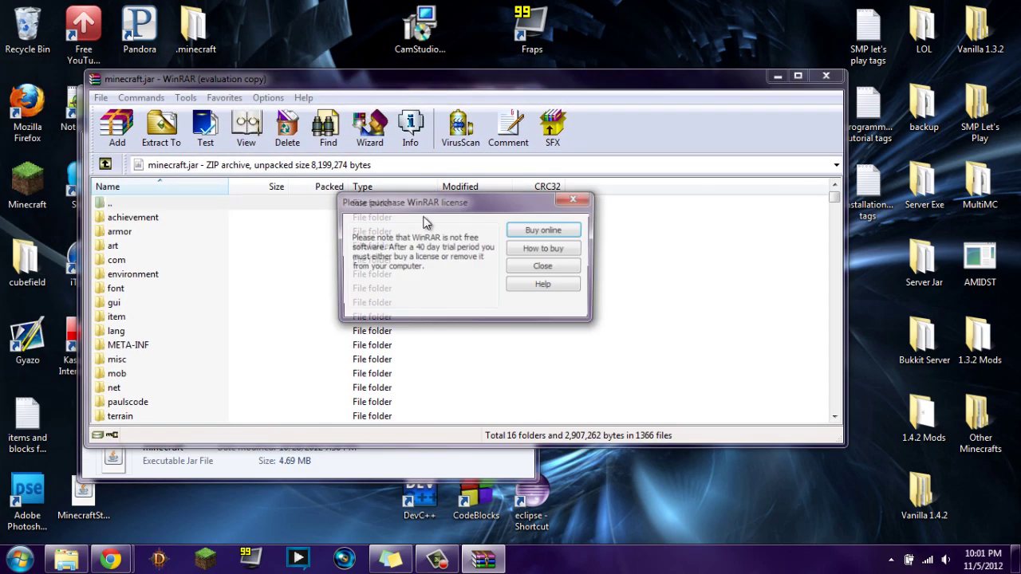
Step: Delete the META-INF folder from minecraft.jar, leaving 15 folders
{"action": "left_click", "coordinate": [556, 269]}
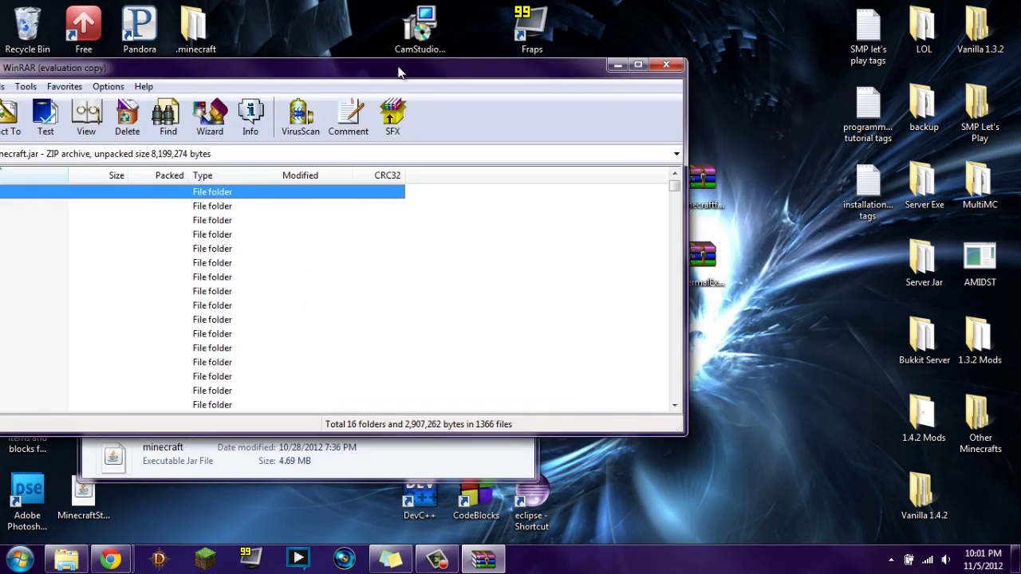
{"action": "left_click_drag", "start_coordinate": [399, 70], "coordinate": [537, 106]}
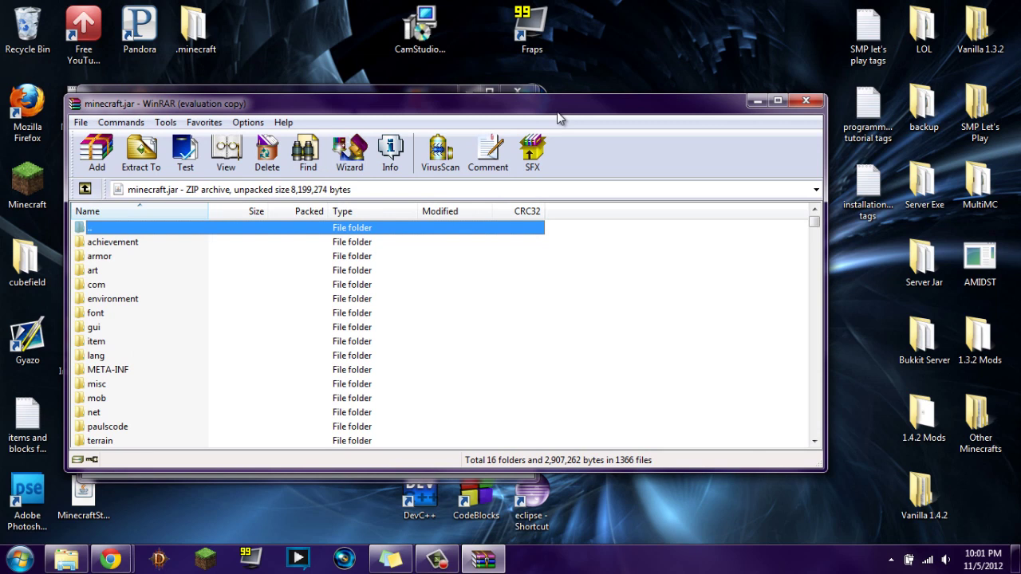
{"action": "left_click", "coordinate": [92, 370]}
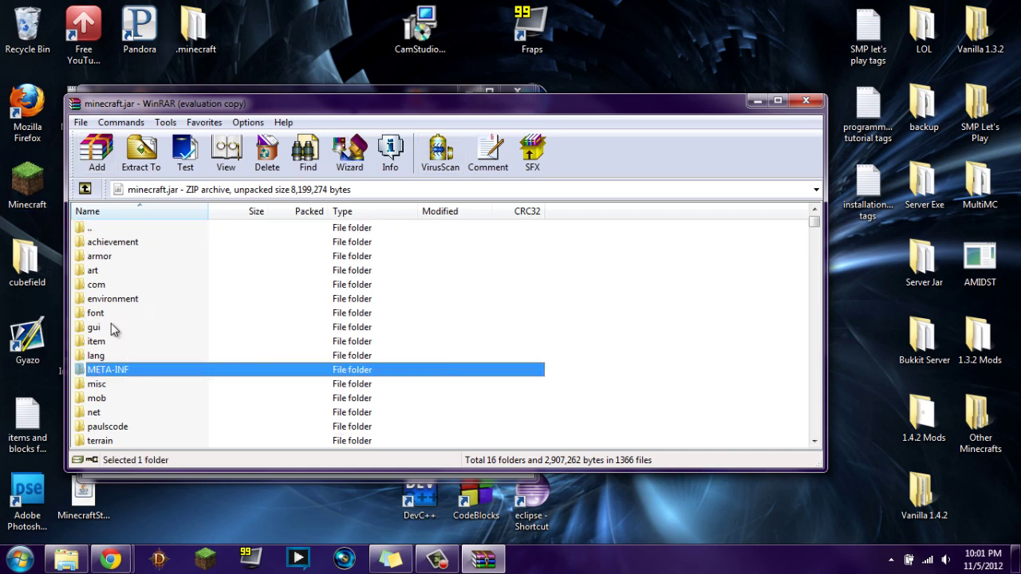
{"action": "key", "text": "Delete"}
{"action": "key", "text": "Return"}
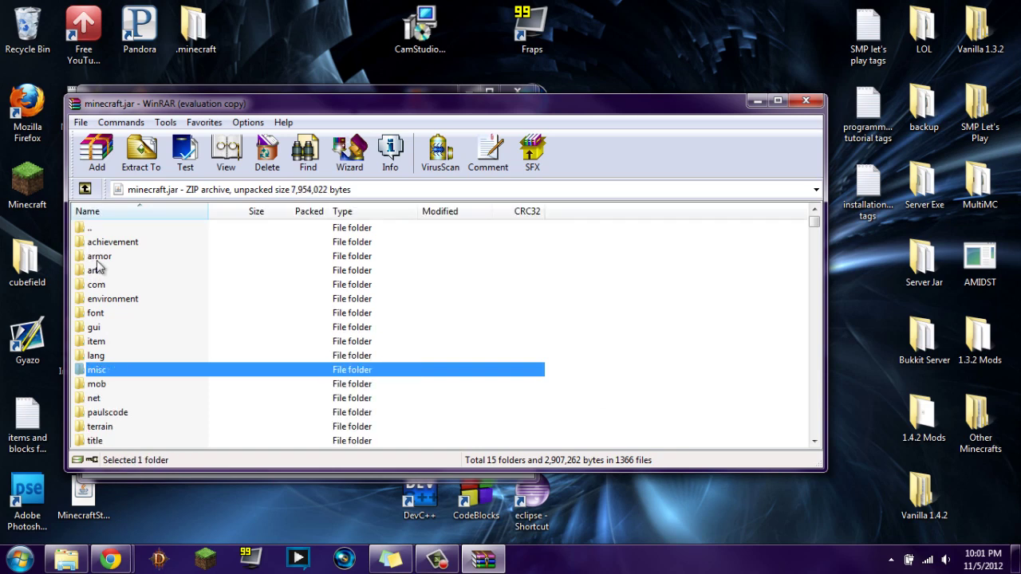
Step: Open the Forge universal zip in WinRAR alongside the minecraft.jar window
{"action": "left_click_drag", "start_coordinate": [656, 110], "coordinate": [727, 255]}
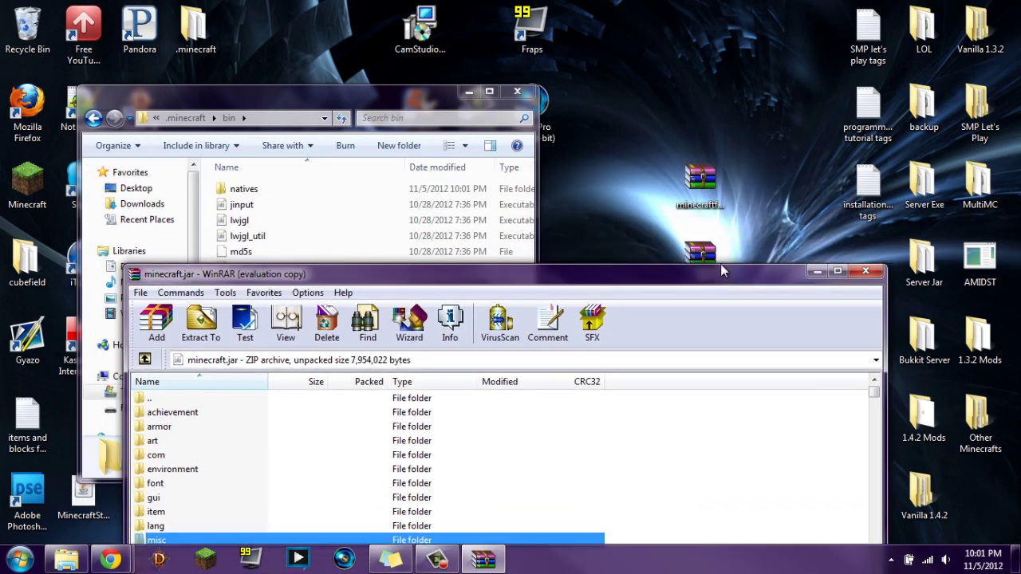
{"action": "left_click", "coordinate": [701, 174]}
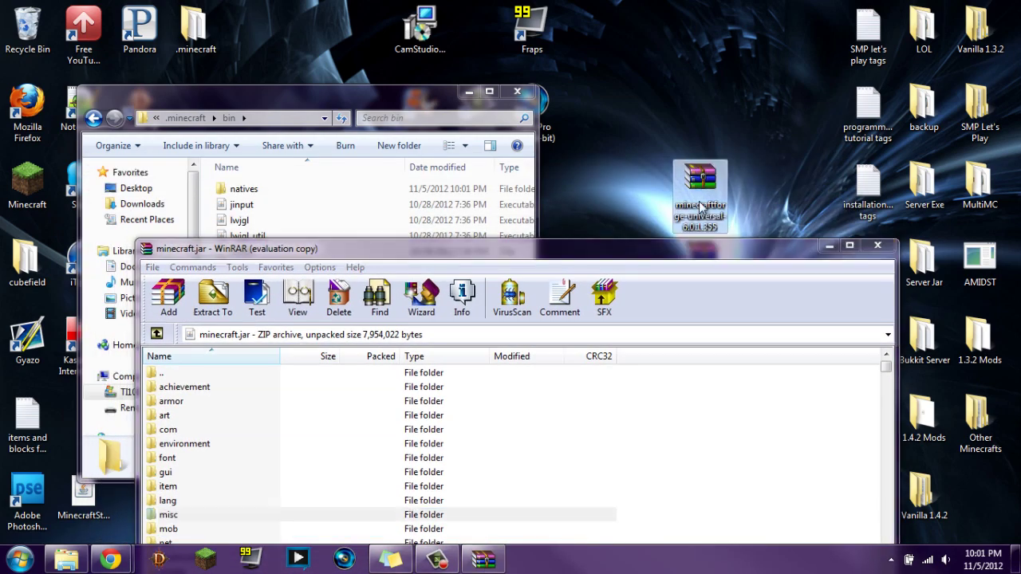
{"action": "double_click", "coordinate": [701, 182]}
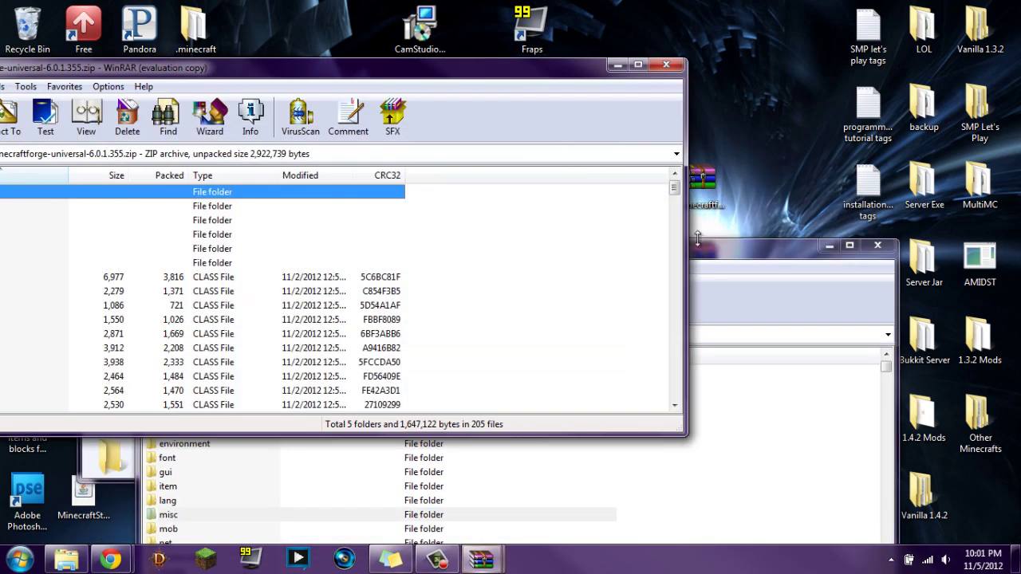
{"action": "left_click", "coordinate": [375, 256]}
{"action": "left_click_drag", "start_coordinate": [783, 237], "coordinate": [828, 117]}
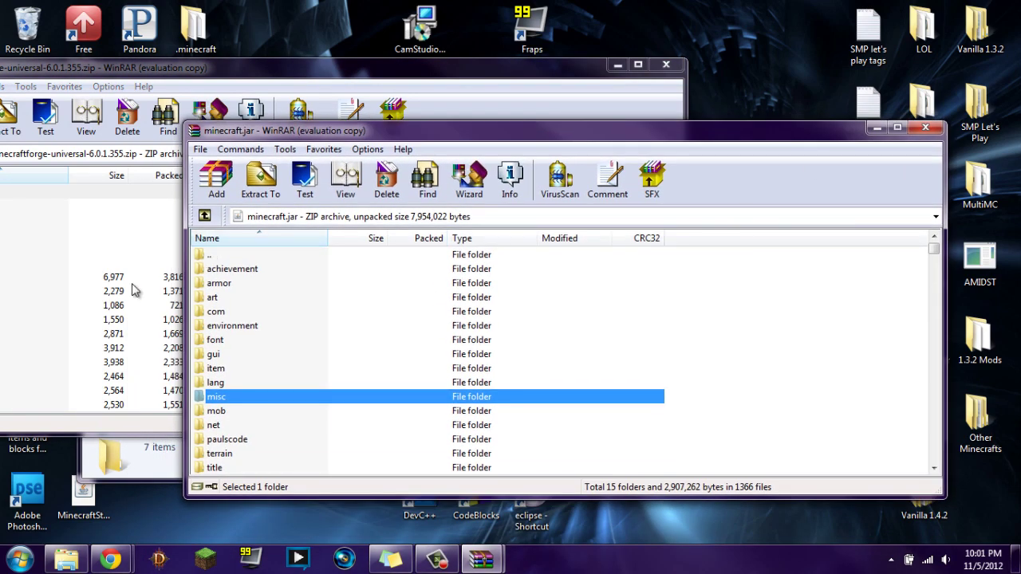
{"action": "left_click", "coordinate": [134, 279]}
{"action": "left_click_drag", "start_coordinate": [176, 62], "coordinate": [389, 49]}
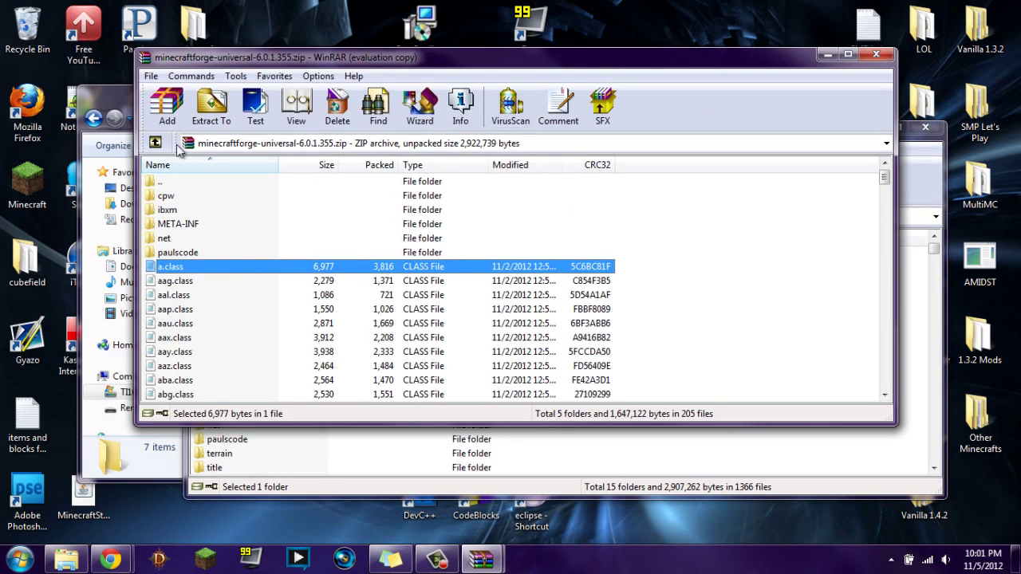
Step: Copy all Forge files, including cpw, into minecraft.jar and close both archives
{"action": "left_click", "coordinate": [166, 196]}
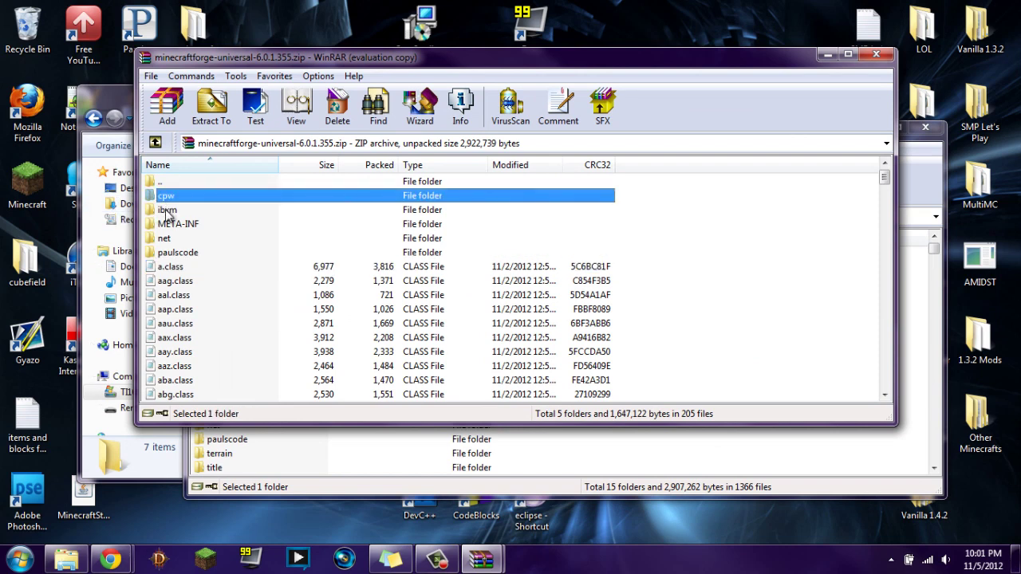
{"action": "key", "text": "ctrl+a"}
{"action": "scroll", "coordinate": [898, 177], "scroll_direction": "down", "scroll_amount": 10}
{"action": "scroll", "coordinate": [907, 440], "scroll_direction": "up", "scroll_amount": 10}
{"action": "scroll", "coordinate": [894, 399], "scroll_direction": "down", "scroll_amount": 5}
{"action": "scroll", "coordinate": [872, 262], "scroll_direction": "up", "scroll_amount": 5}
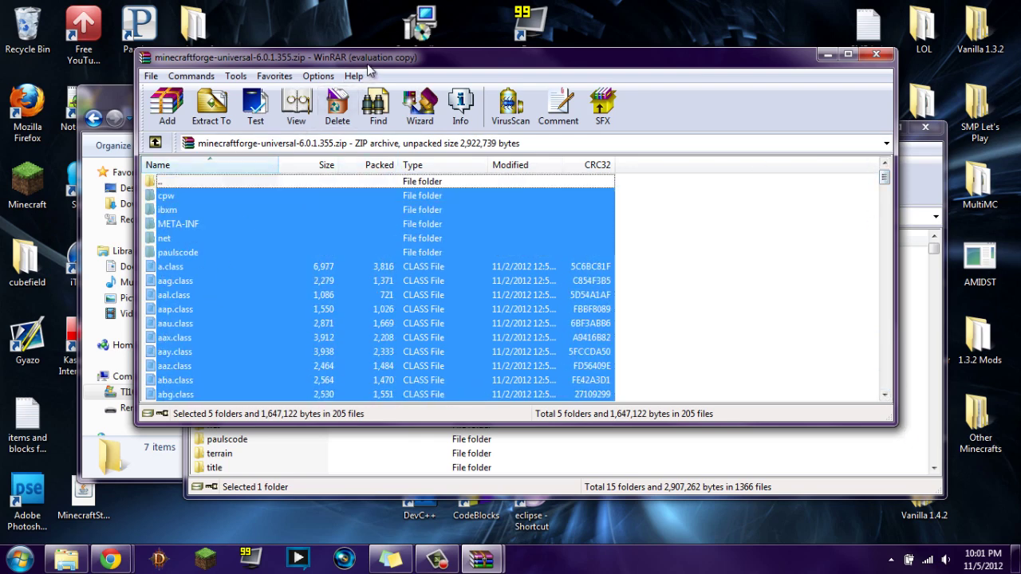
{"action": "left_click_drag", "start_coordinate": [368, 60], "coordinate": [356, 31]}
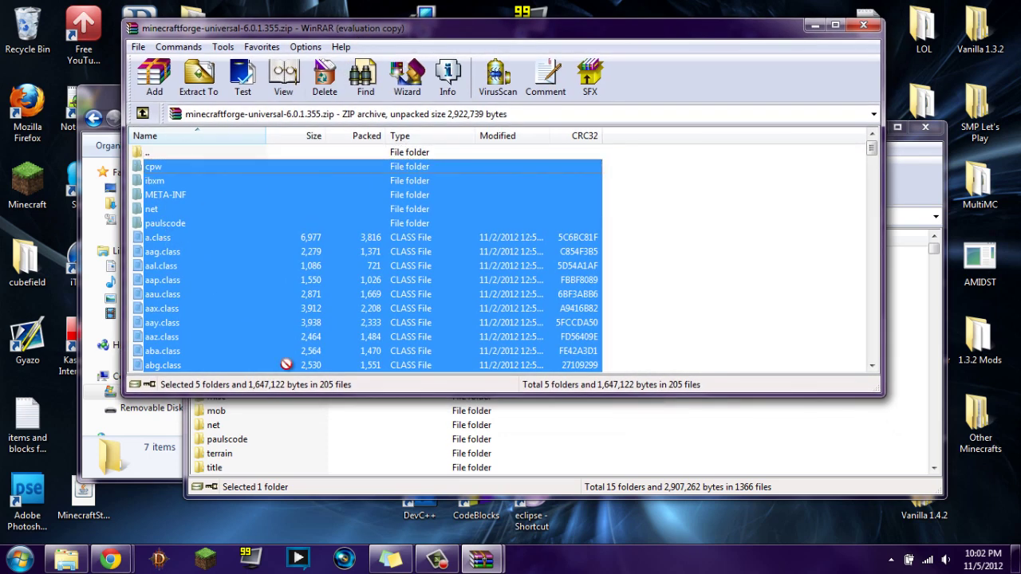
{"action": "left_click_drag", "start_coordinate": [477, 444], "coordinate": [478, 441]}
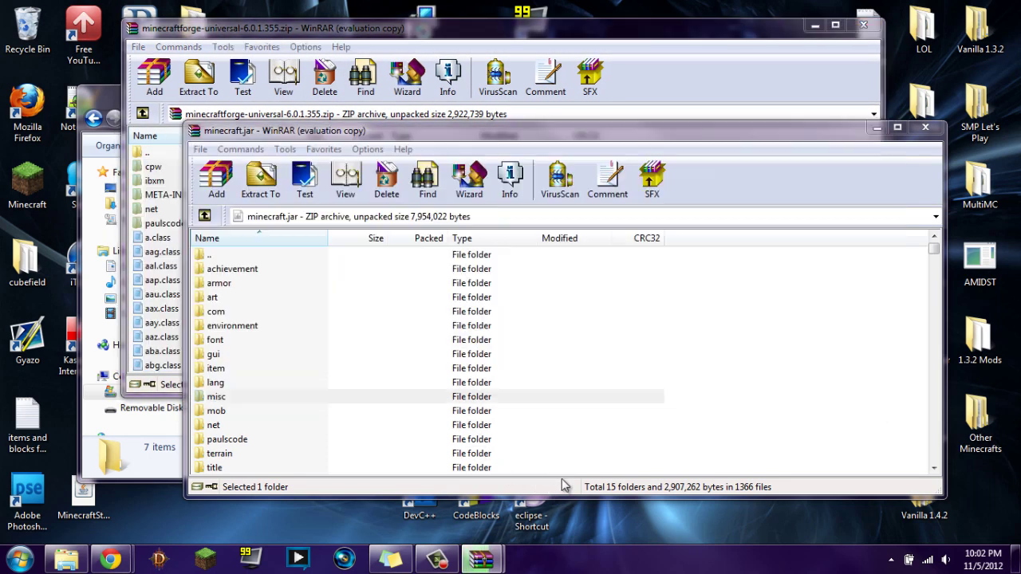
{"action": "left_click", "coordinate": [578, 443]}
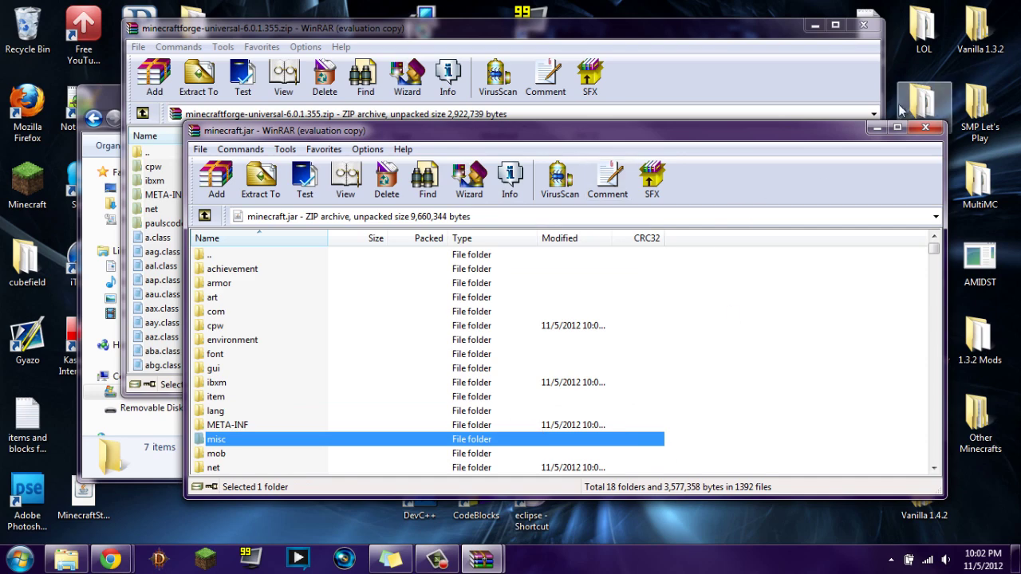
{"action": "left_click", "coordinate": [925, 127]}
{"action": "left_click", "coordinate": [863, 25]}
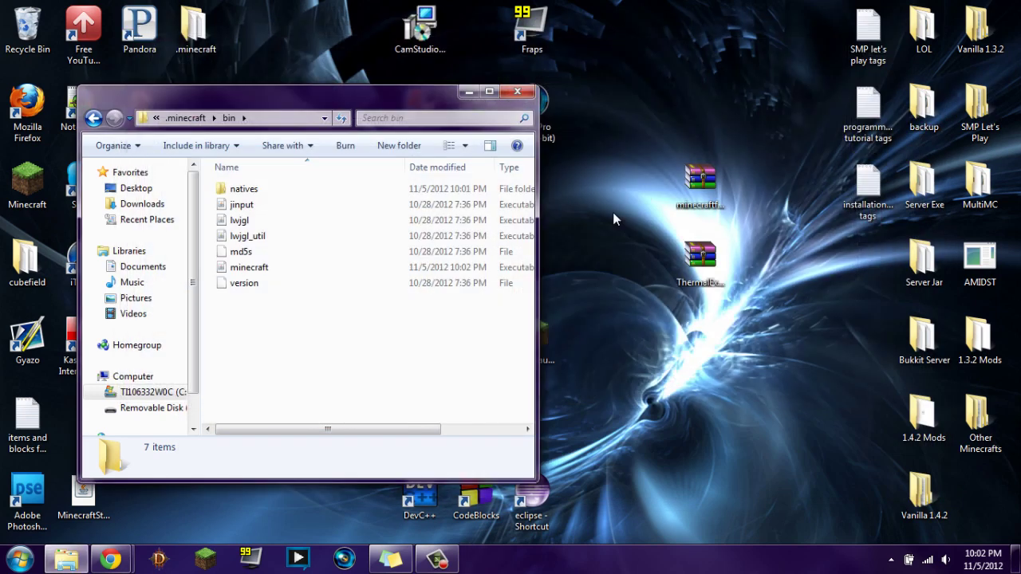
Step: Close the bin folder and log in from the Minecraft launcher to start the Forge-patched game
{"action": "left_click", "coordinate": [517, 91]}
{"action": "left_click", "coordinate": [205, 559]}
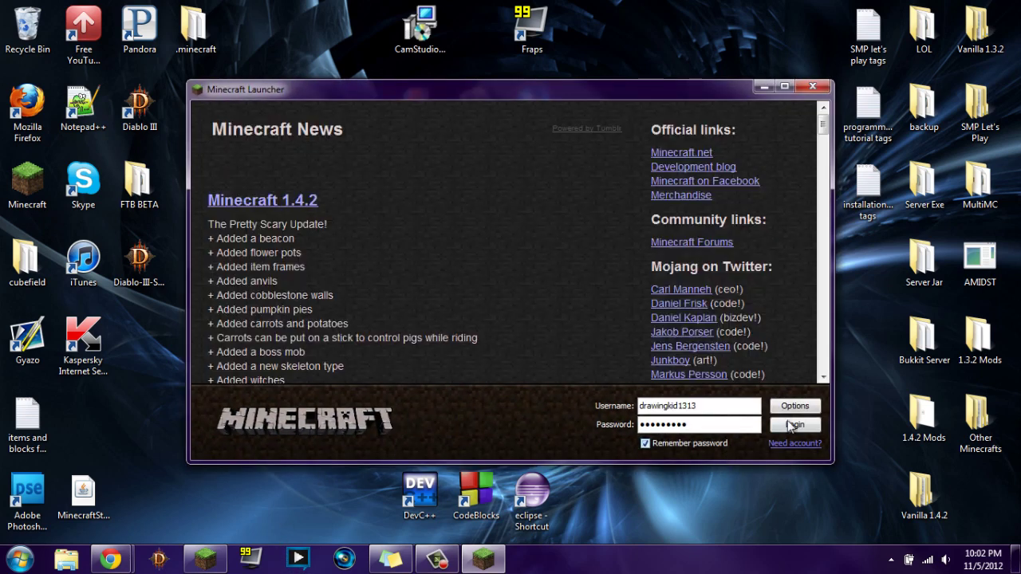
{"action": "left_click", "coordinate": [794, 425]}
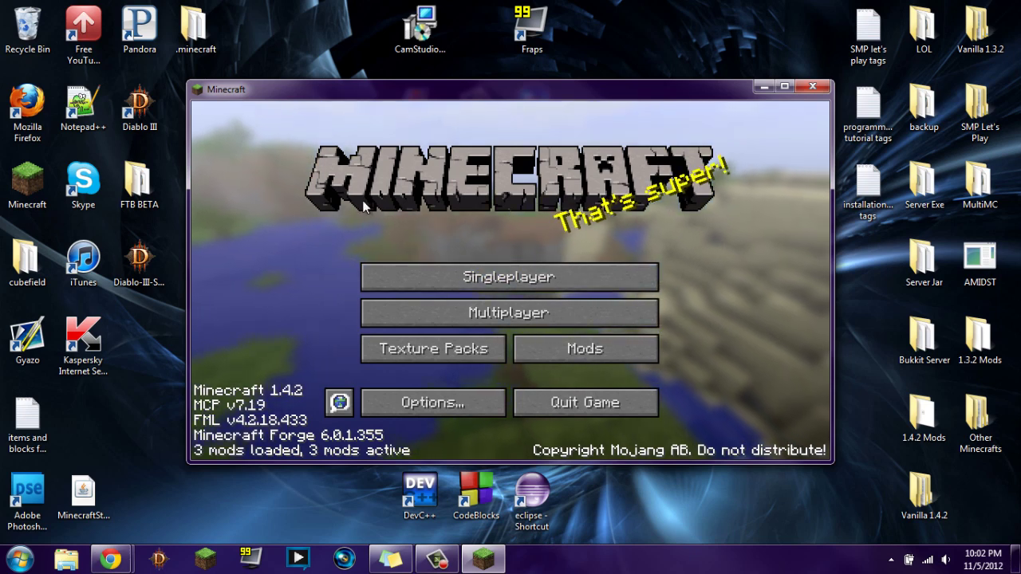
Step: Quit the game and open the mods folder inside .minecraft
{"action": "left_click", "coordinate": [569, 403]}
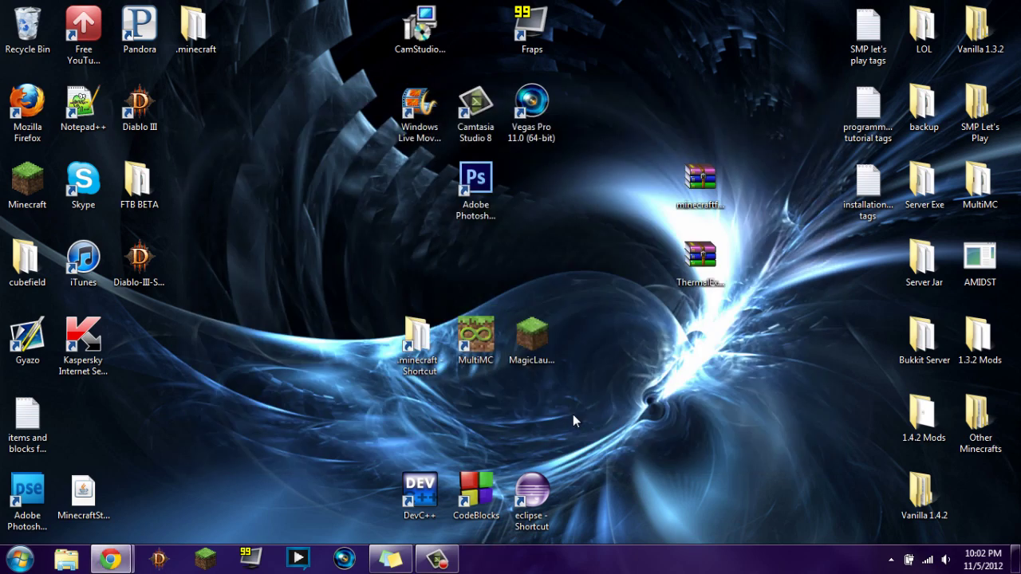
{"action": "double_click", "coordinate": [418, 339]}
{"action": "left_click_drag", "start_coordinate": [525, 157], "coordinate": [363, 64]}
{"action": "left_click_drag", "start_coordinate": [346, 371], "coordinate": [234, 140]}
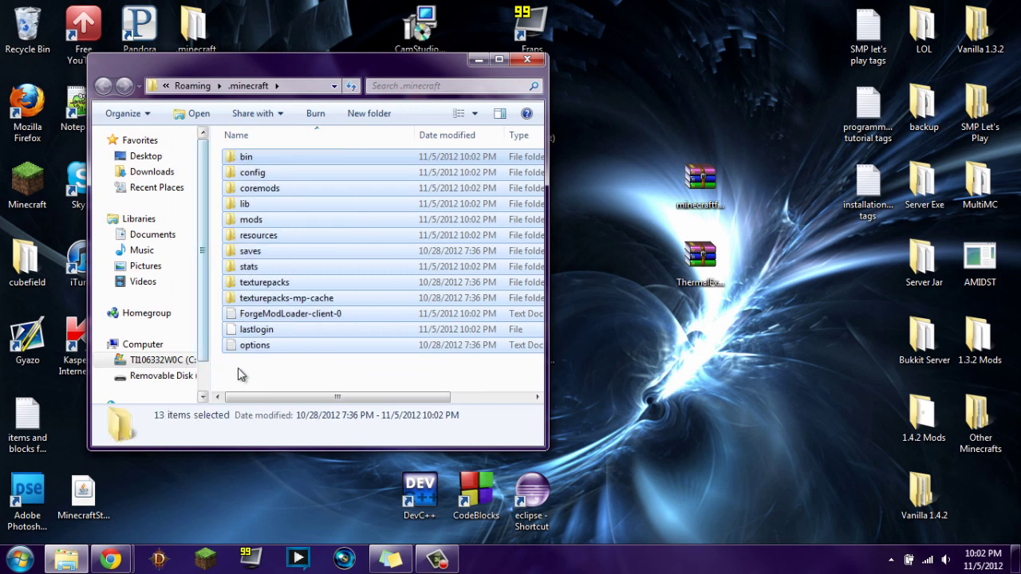
{"action": "left_click", "coordinate": [280, 387]}
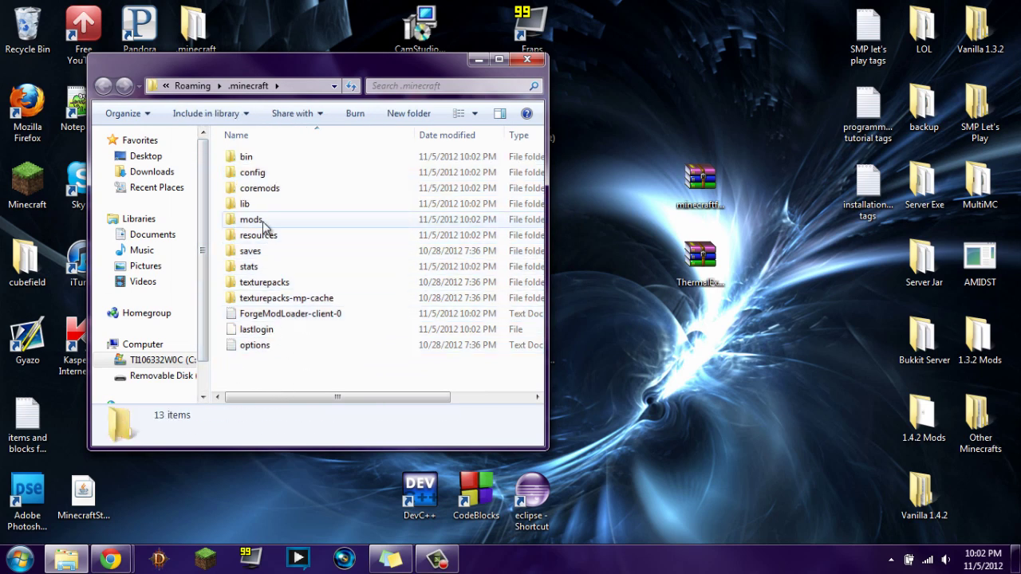
{"action": "double_click", "coordinate": [263, 222]}
{"action": "left_click", "coordinate": [103, 86]}
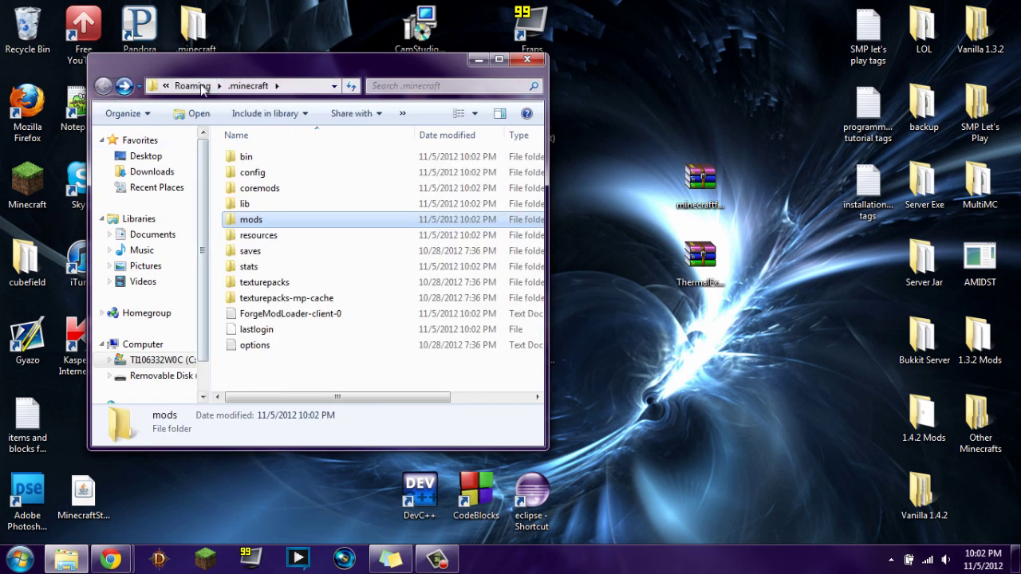
{"action": "double_click", "coordinate": [255, 222]}
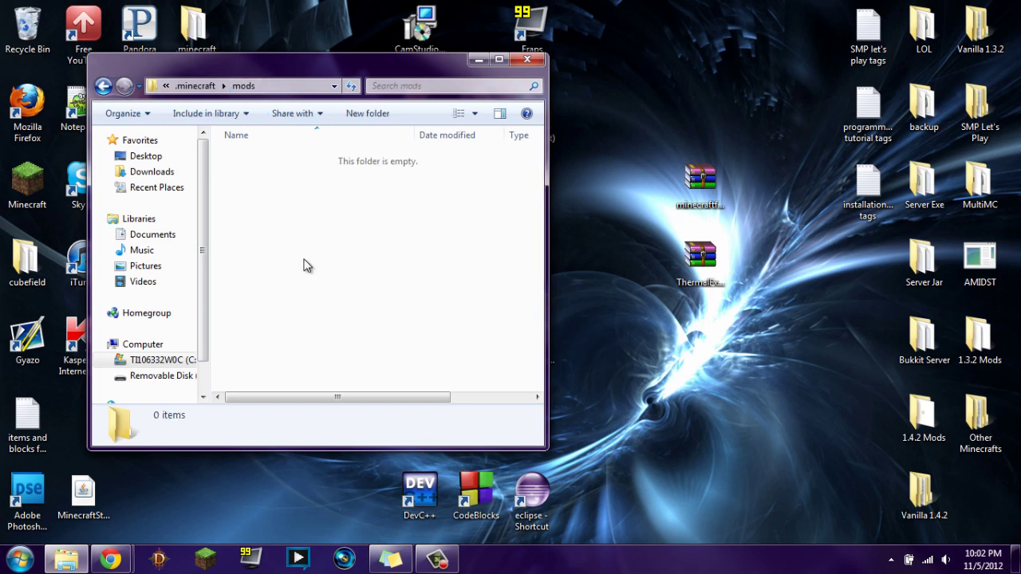
Step: Move the ThermalExpansion-2.0.3 archive into mods, verify it, and relaunch the Minecraft launcher
{"action": "left_click", "coordinate": [708, 256]}
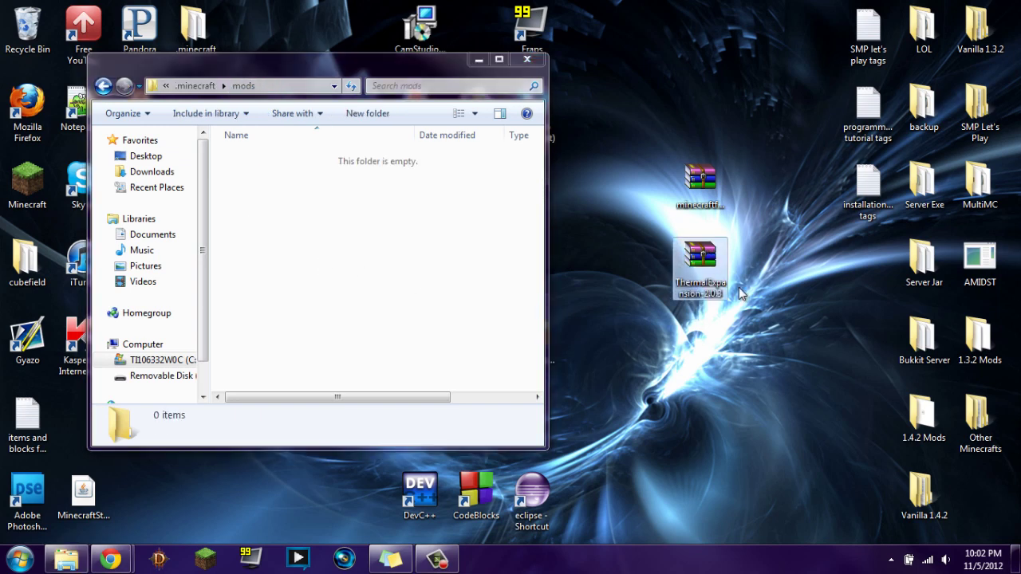
{"action": "left_click_drag", "start_coordinate": [701, 264], "coordinate": [369, 187]}
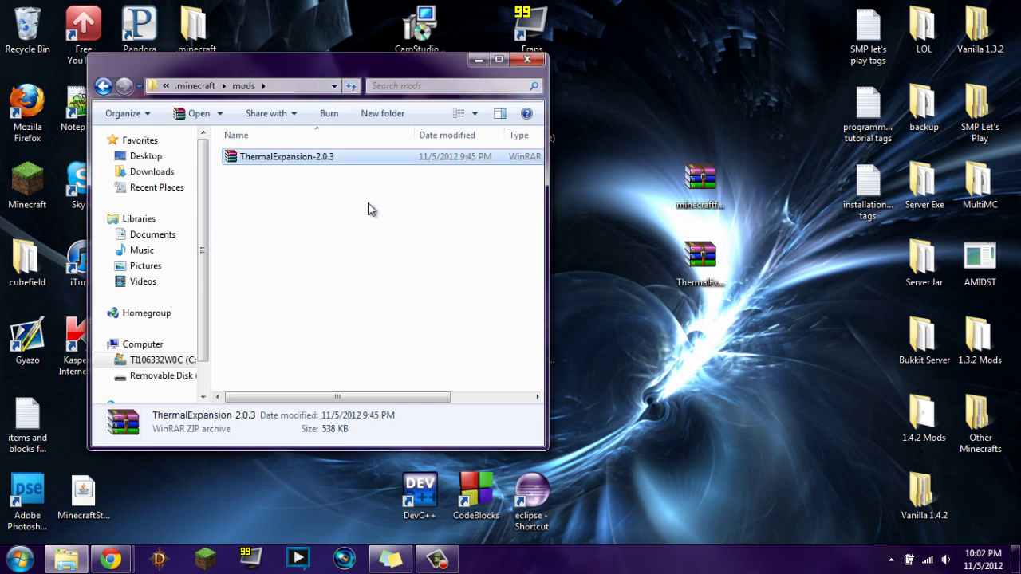
{"action": "left_click", "coordinate": [397, 205]}
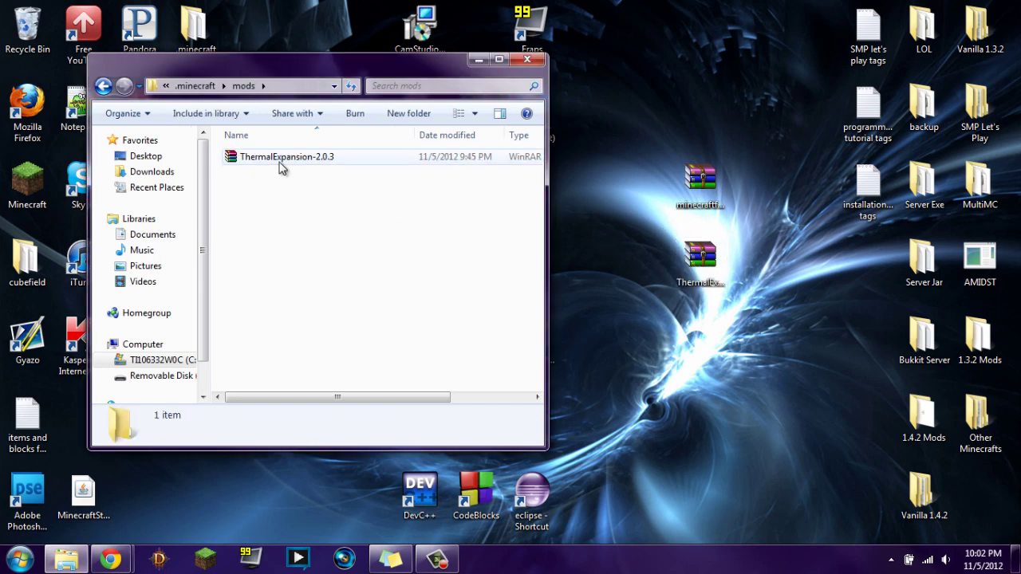
{"action": "left_click", "coordinate": [180, 85]}
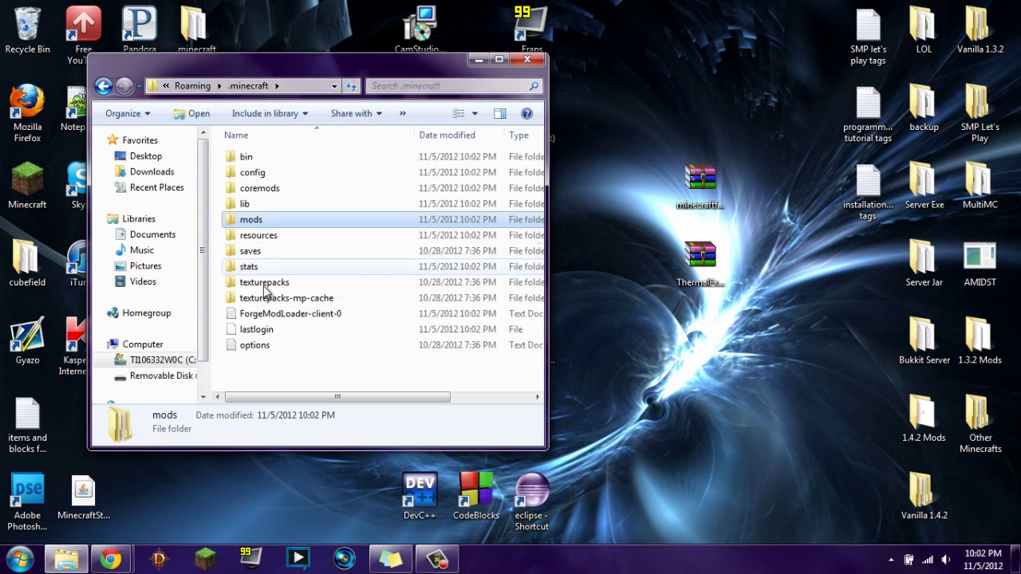
{"action": "double_click", "coordinate": [260, 224]}
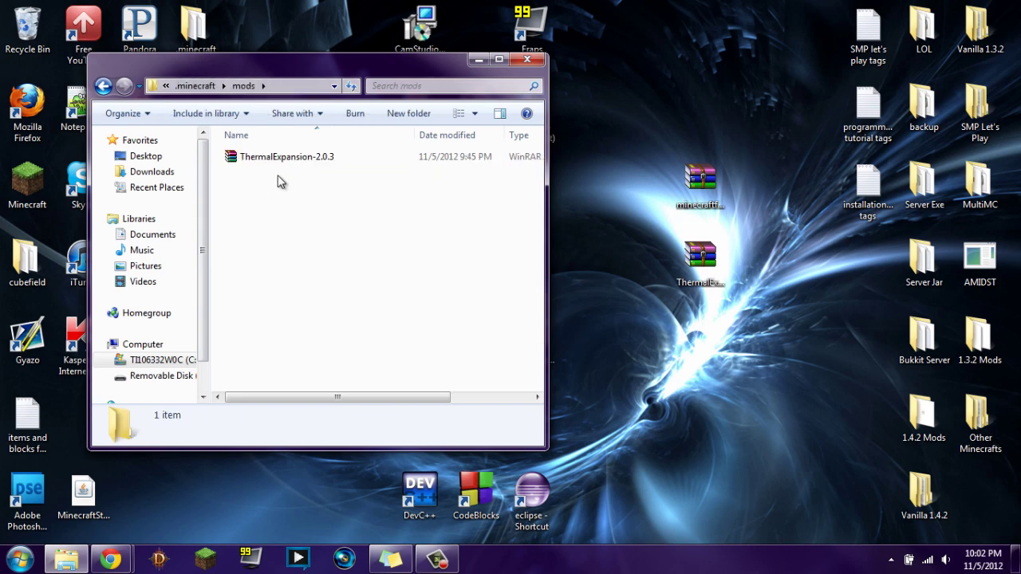
{"action": "left_click", "coordinate": [527, 60]}
{"action": "left_click", "coordinate": [196, 565]}
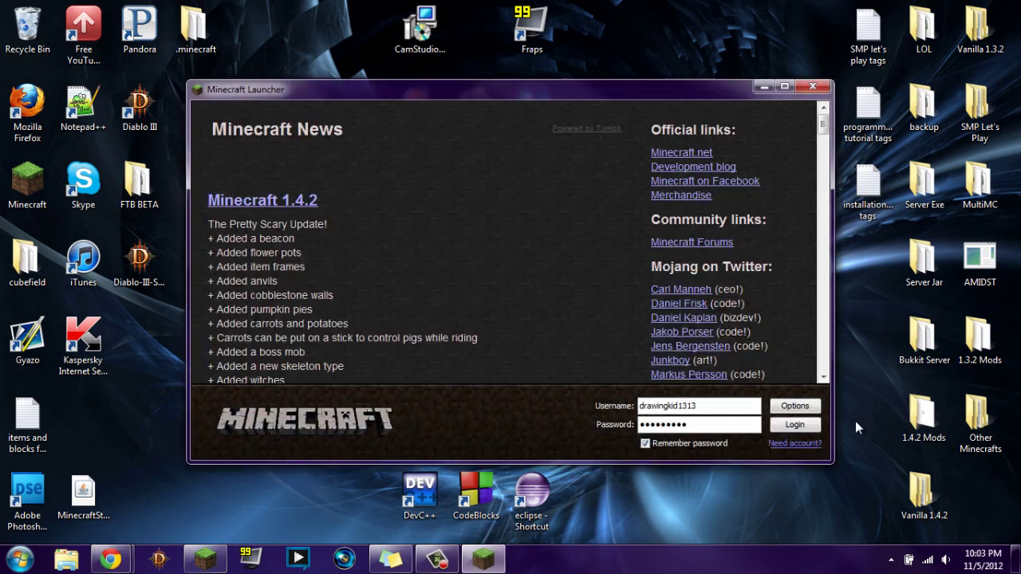
Step: Log in and create a Creative-mode singleplayer world named New World
{"action": "left_click", "coordinate": [814, 424]}
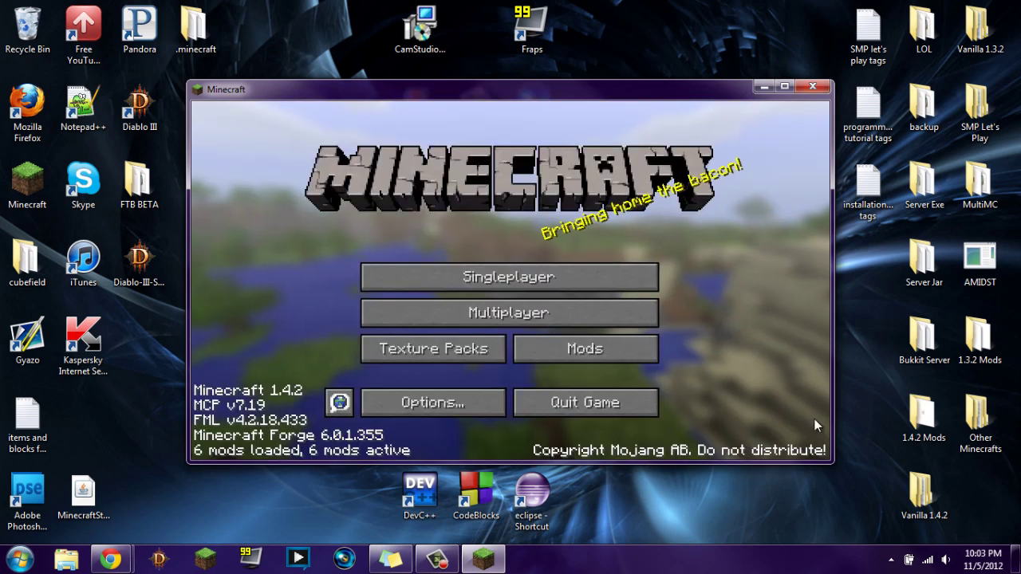
{"action": "left_click", "coordinate": [588, 278]}
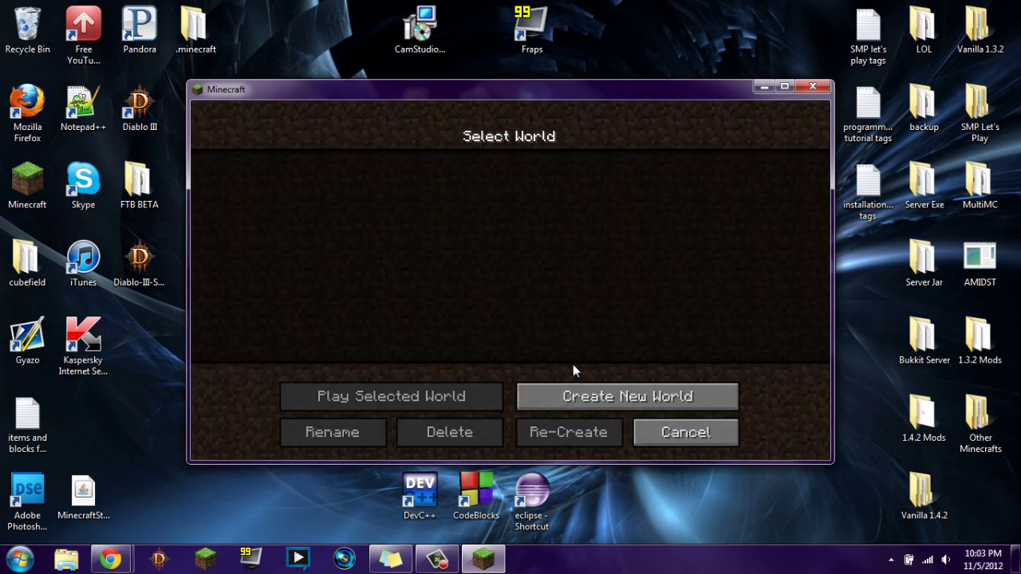
{"action": "left_click", "coordinate": [568, 393]}
{"action": "left_click", "coordinate": [507, 287]}
{"action": "left_click", "coordinate": [507, 287]}
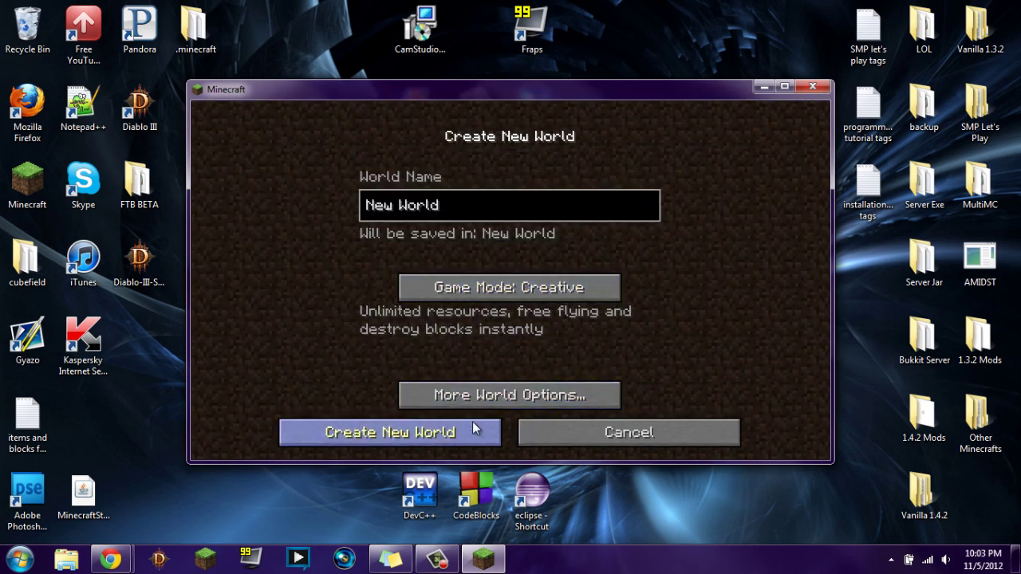
{"action": "left_click", "coordinate": [457, 430]}
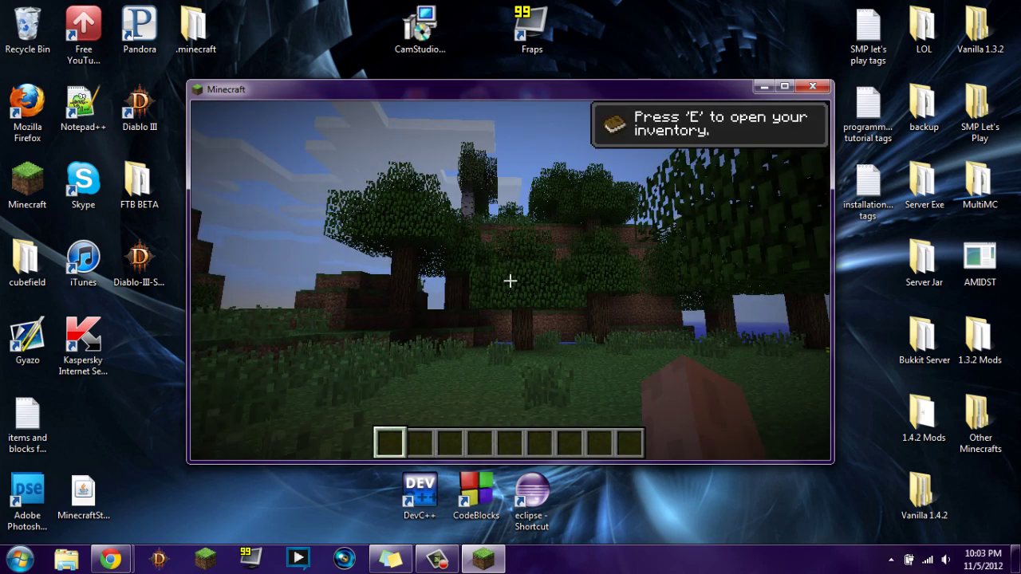
Step: Show the Thermal Expansion tab on page 2/2 of the creative inventory
{"action": "key", "text": "e"}
{"action": "key", "text": "e"}
{"action": "key", "text": "e"}
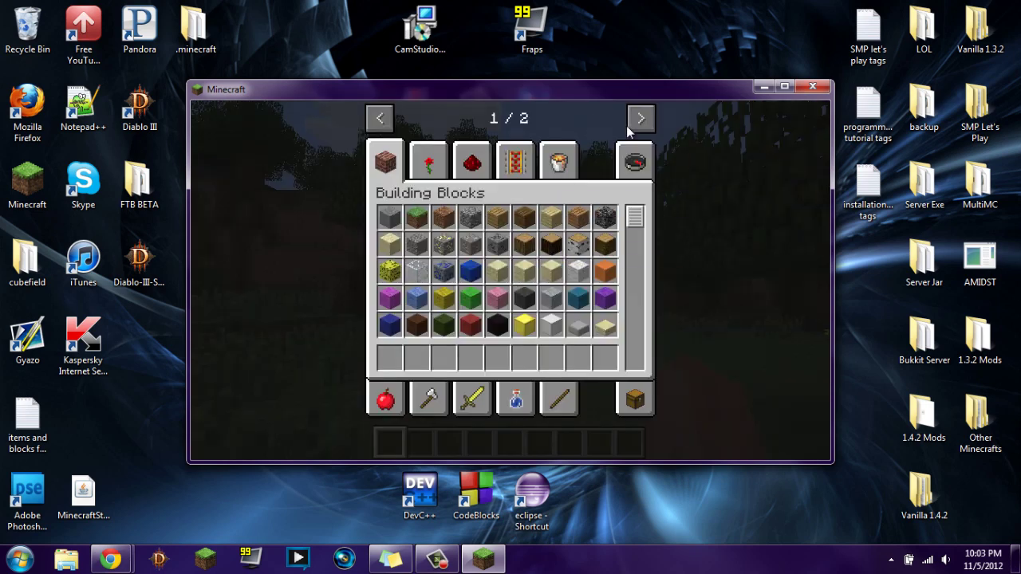
{"action": "left_click", "coordinate": [639, 119]}
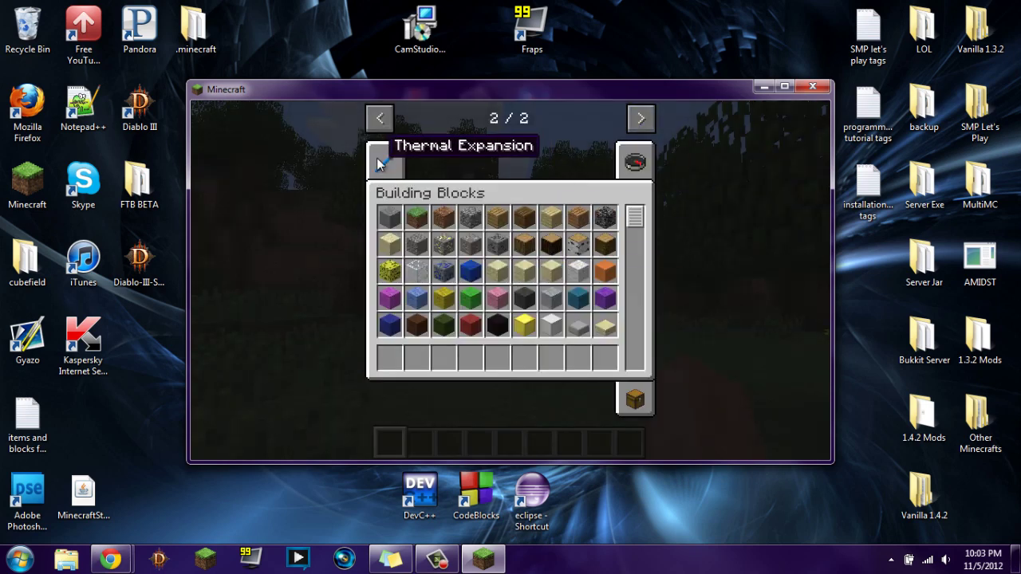
{"action": "left_click", "coordinate": [379, 159]}
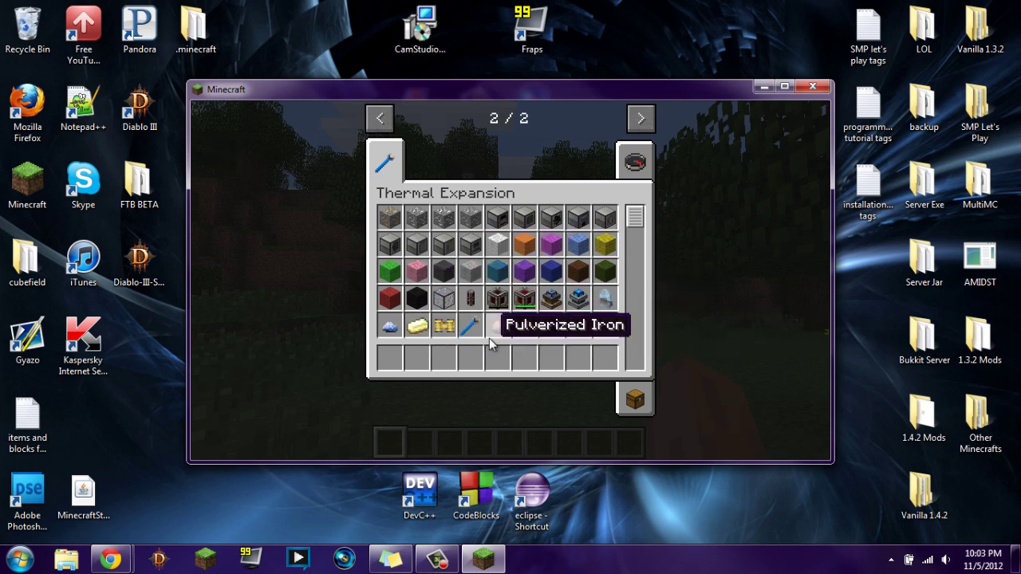
Step: Close the inventory, then save the world and quit to the title screen
{"action": "key", "text": "Escape"}
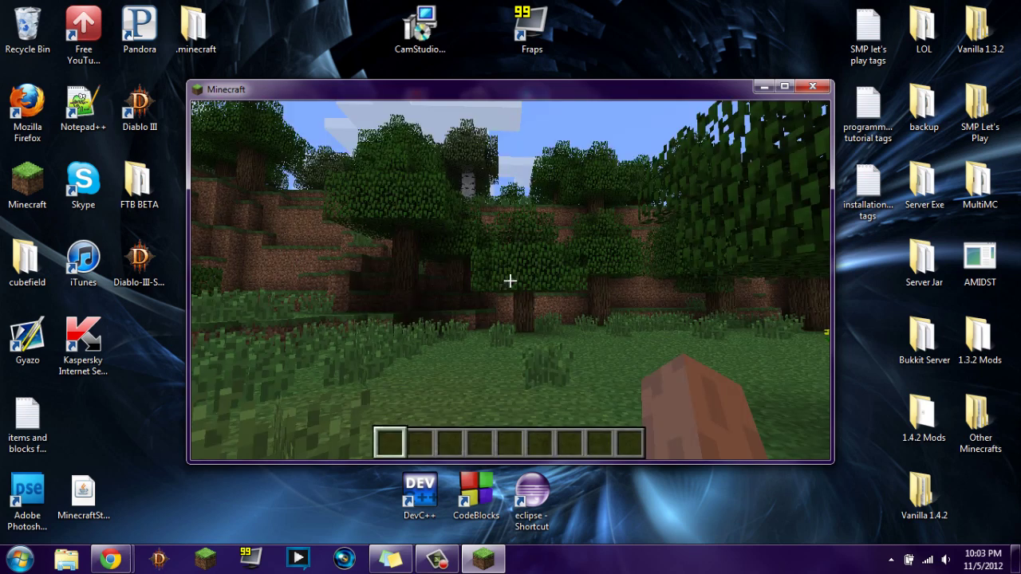
{"action": "key", "text": "Escape"}
{"action": "left_click", "coordinate": [519, 365]}
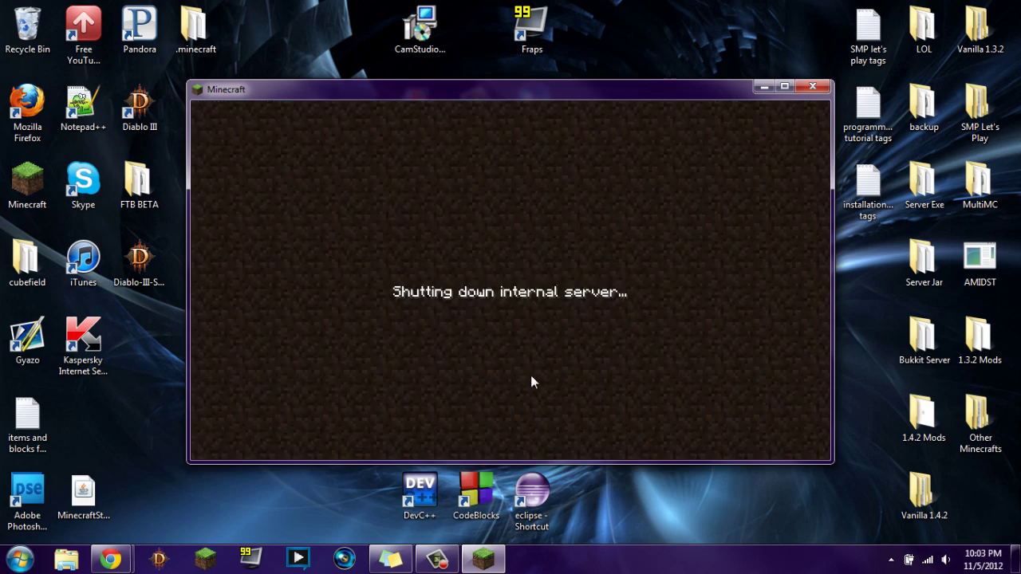